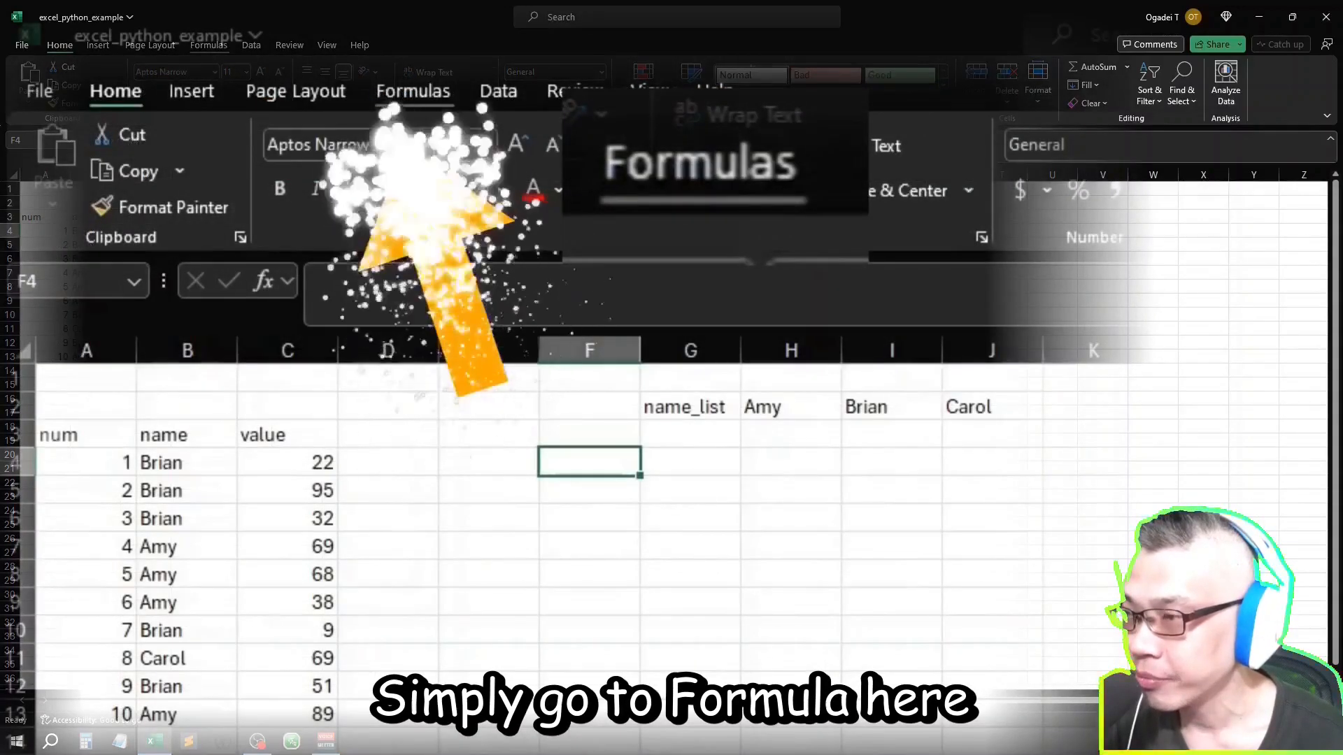
# Step: Browse the built-in Python samples for descriptive statistics and plots, and close the samples list
pyautogui.click(208, 45)
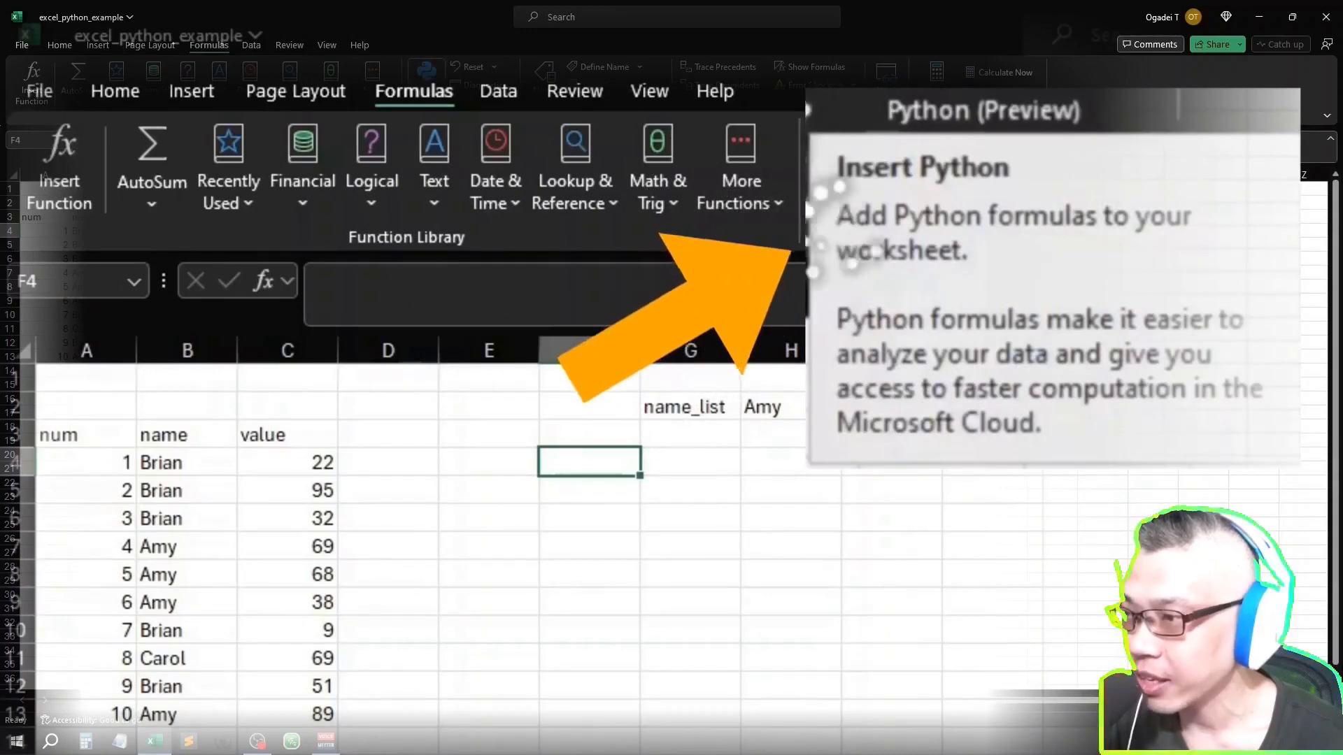
pyautogui.click(426, 86)
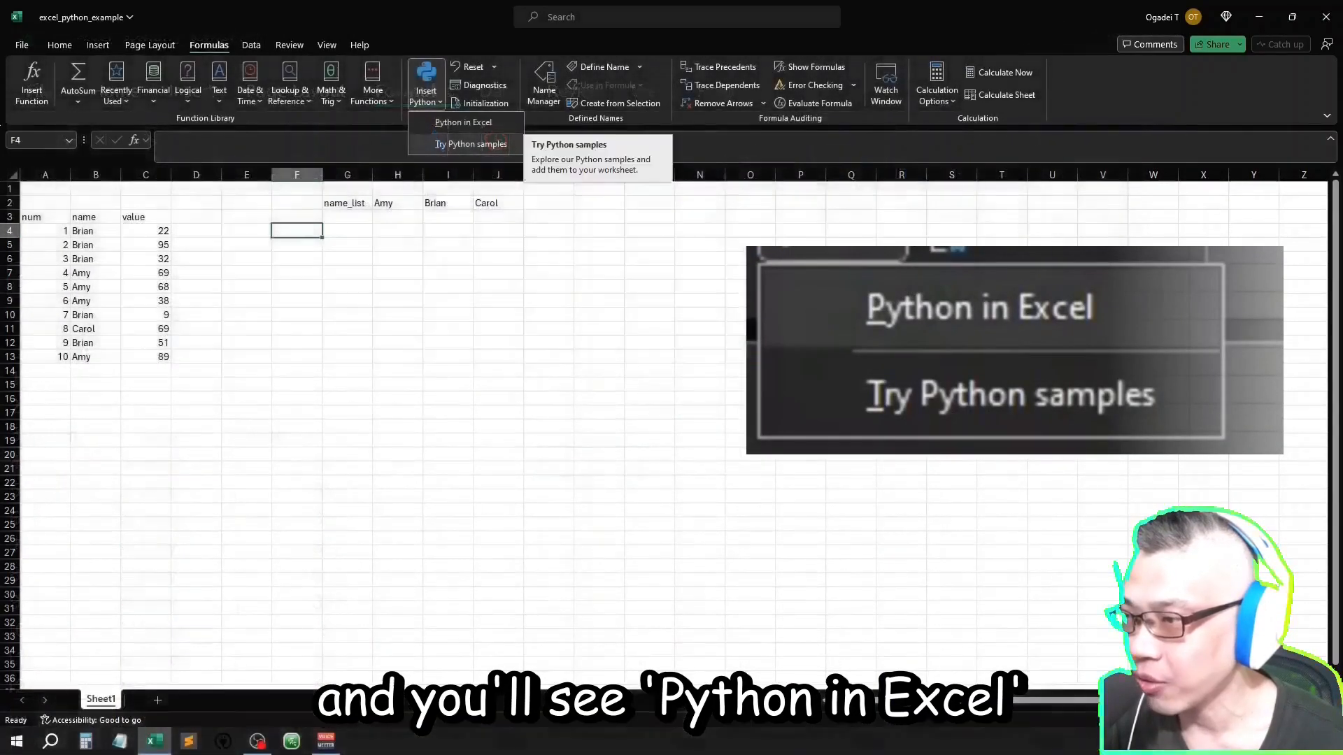
pyautogui.click(471, 143)
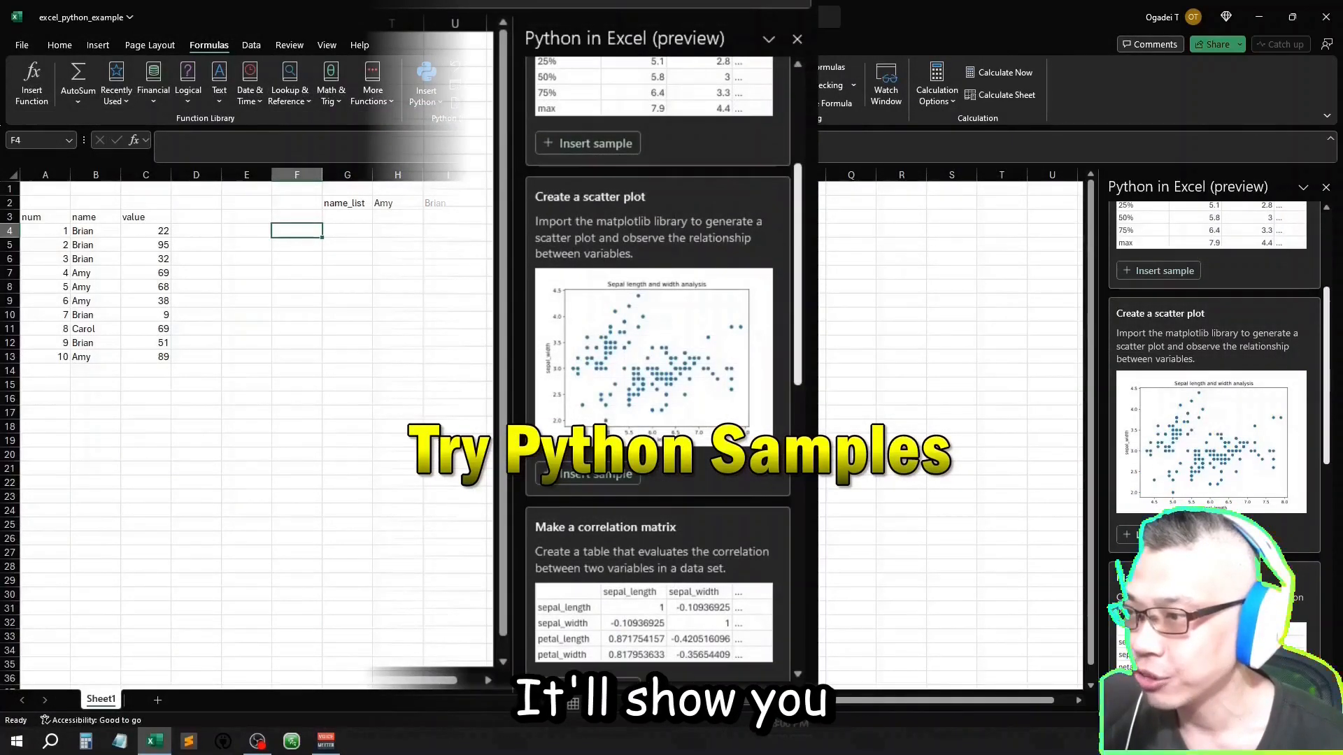
pyautogui.scroll(-5, 1216, 350)
pyautogui.scroll(-3, 1217, 385)
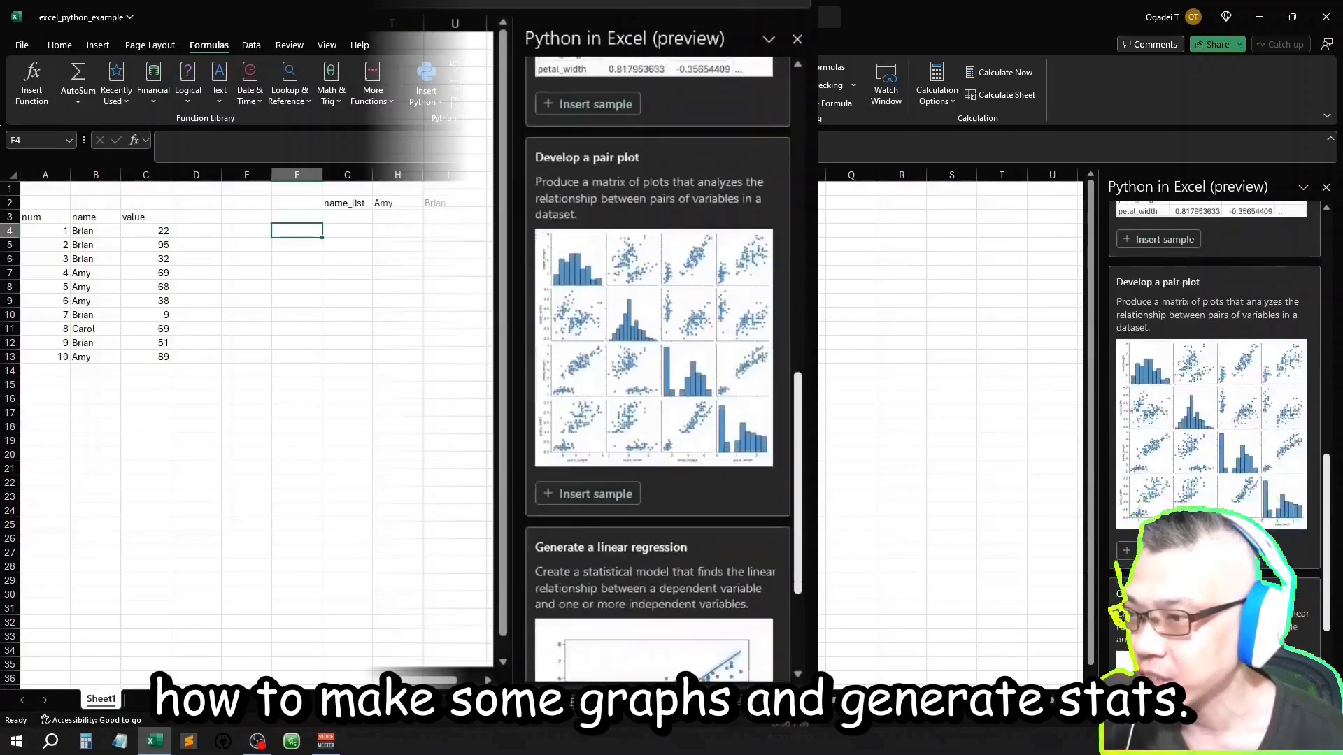
pyautogui.scroll(-3, 1217, 385)
pyautogui.scroll(12, 1217, 384)
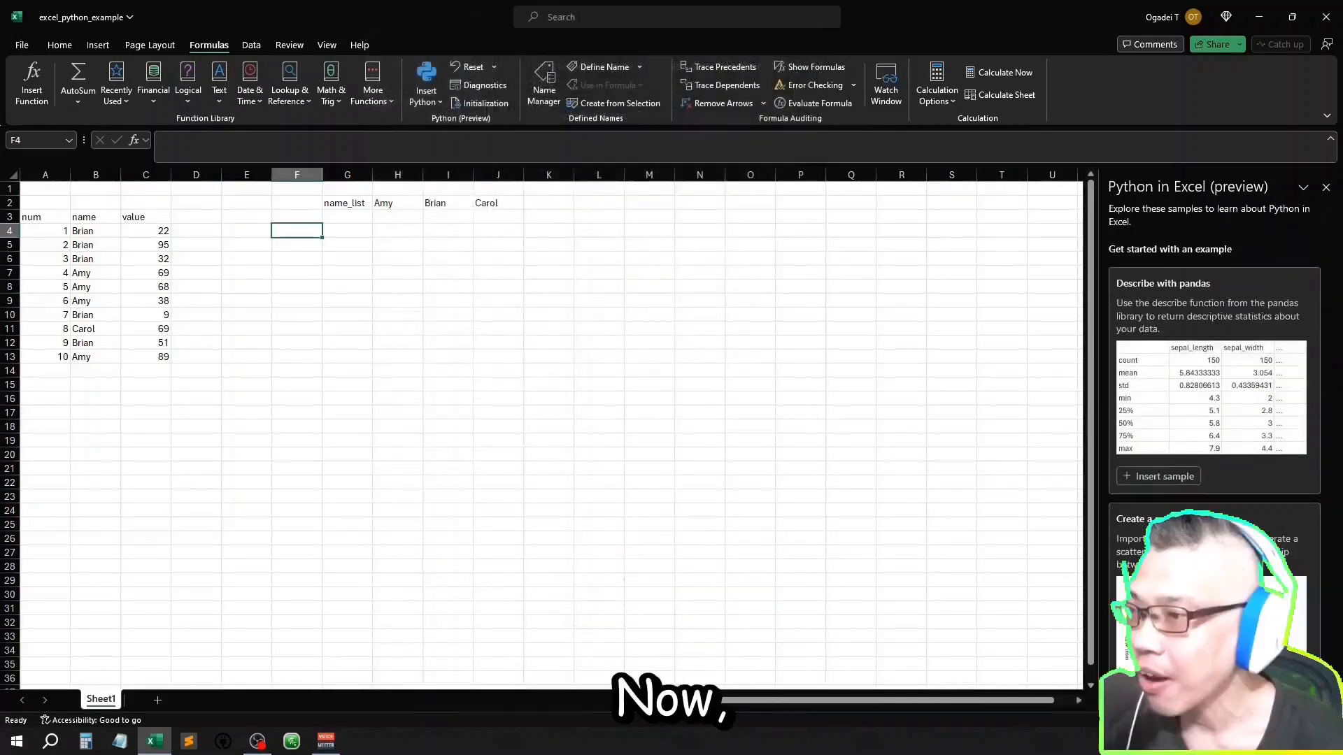
pyautogui.click(1326, 188)
# Step: Add the header "max" in D3, beside the value column
pyautogui.press('Left')
pyautogui.press('Left')
pyautogui.press('Left')
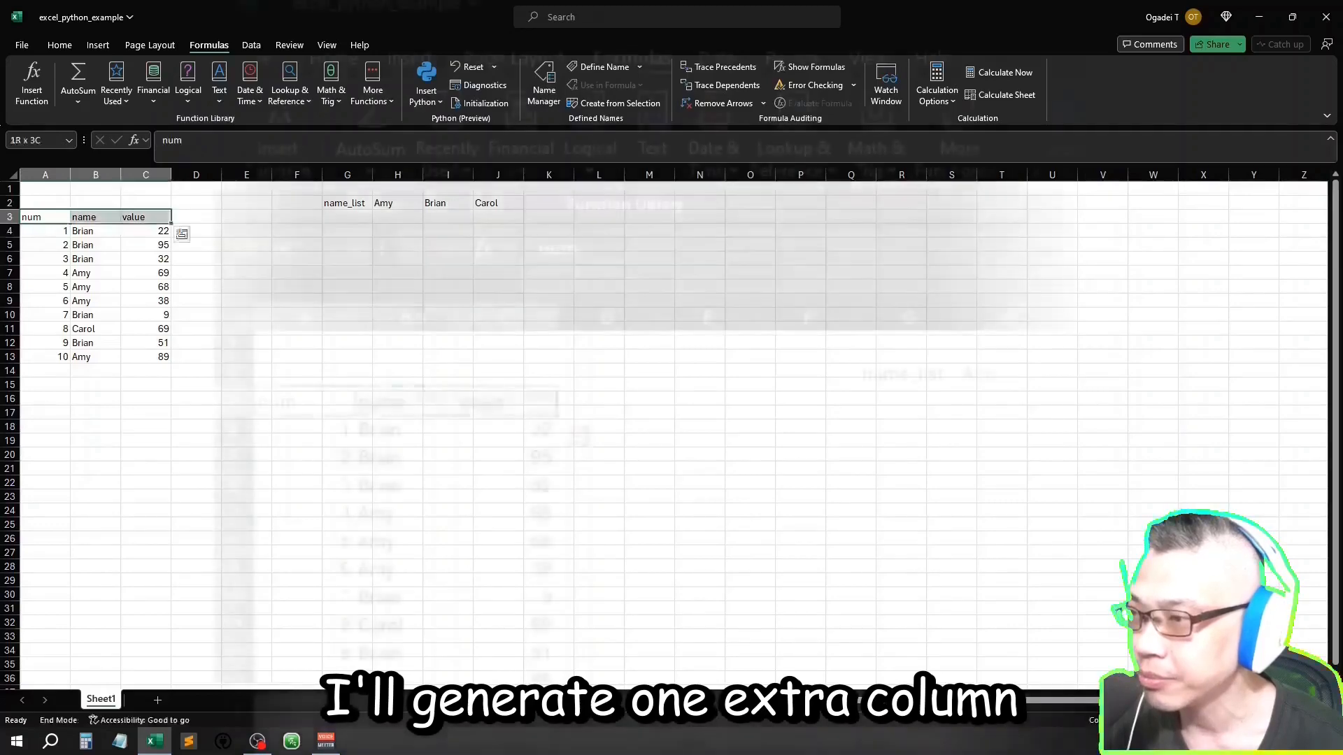
pyautogui.press('Right')
pyautogui.press('Right')
pyautogui.press('Right')
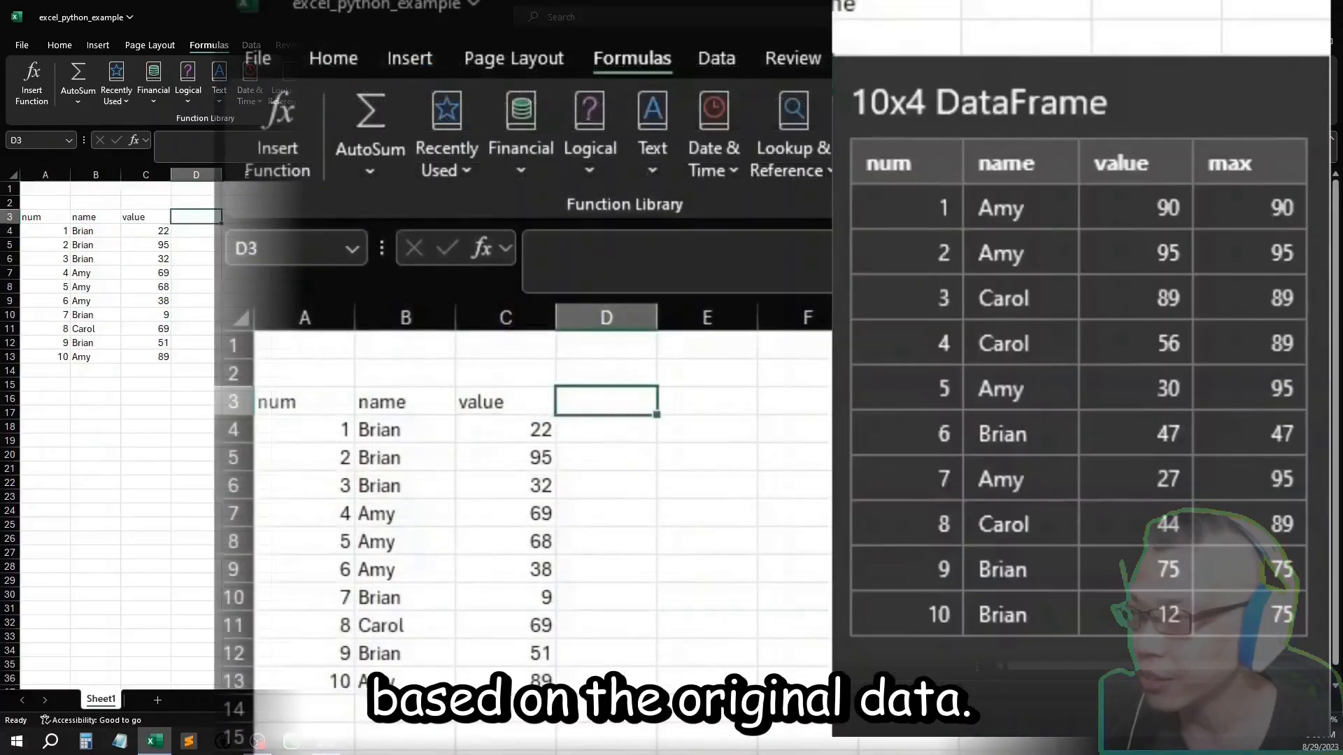
pyautogui.write('max')
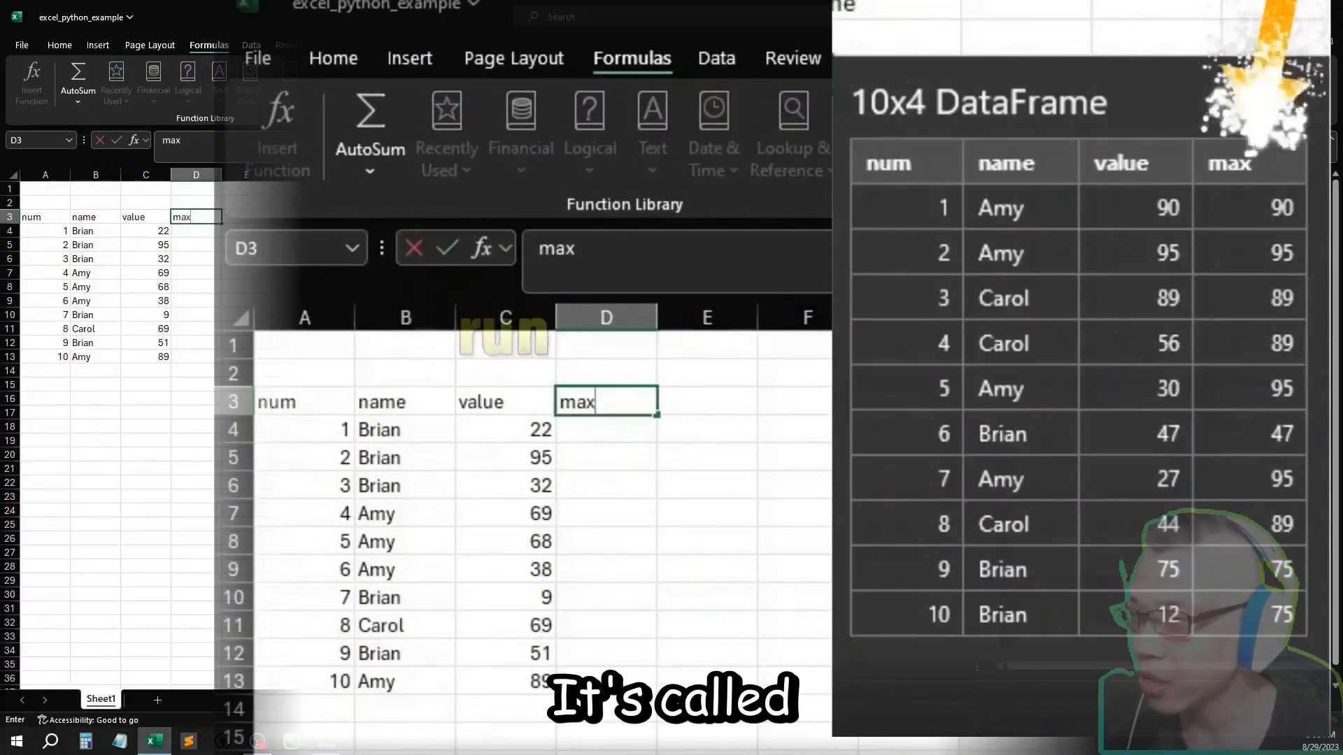
pyautogui.press('Return')
# Step: Enter 33 in D4 as the running maximum for the first record
pyautogui.press('Left')
pyautogui.press('Left')
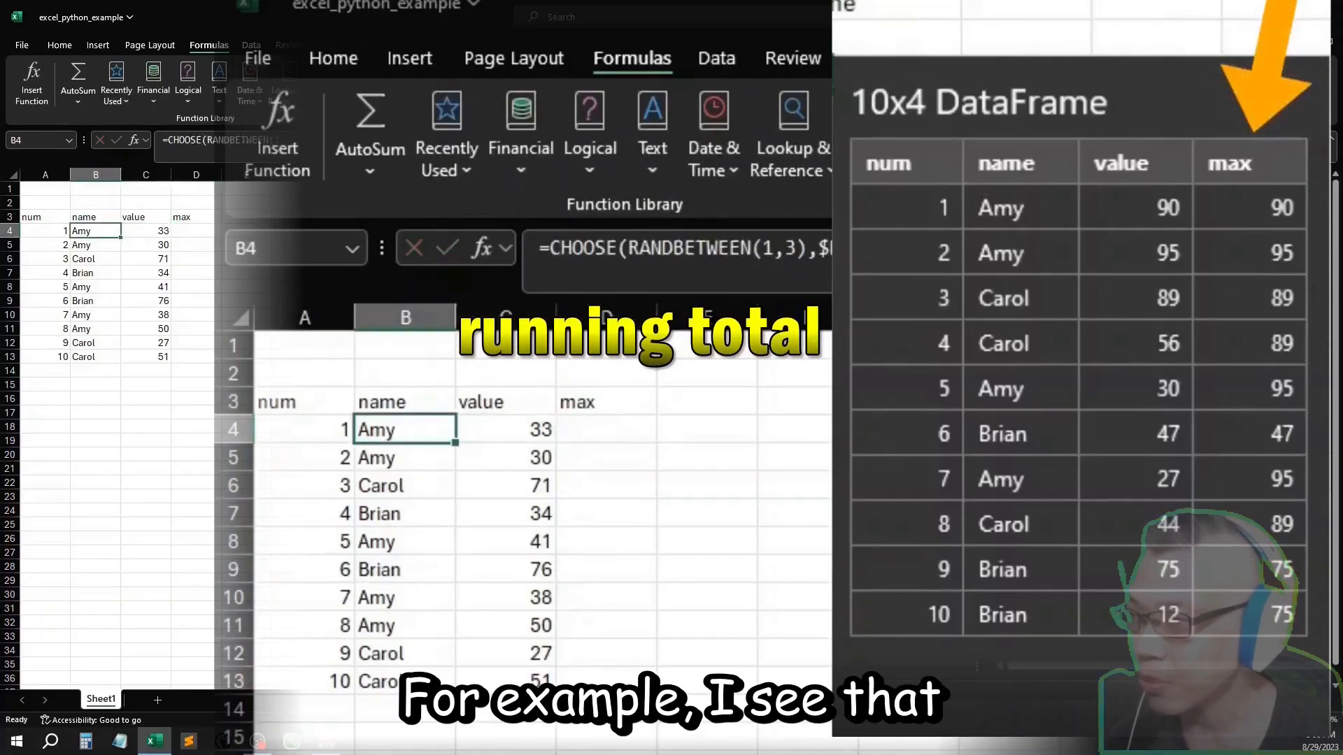
pyautogui.press('Right')
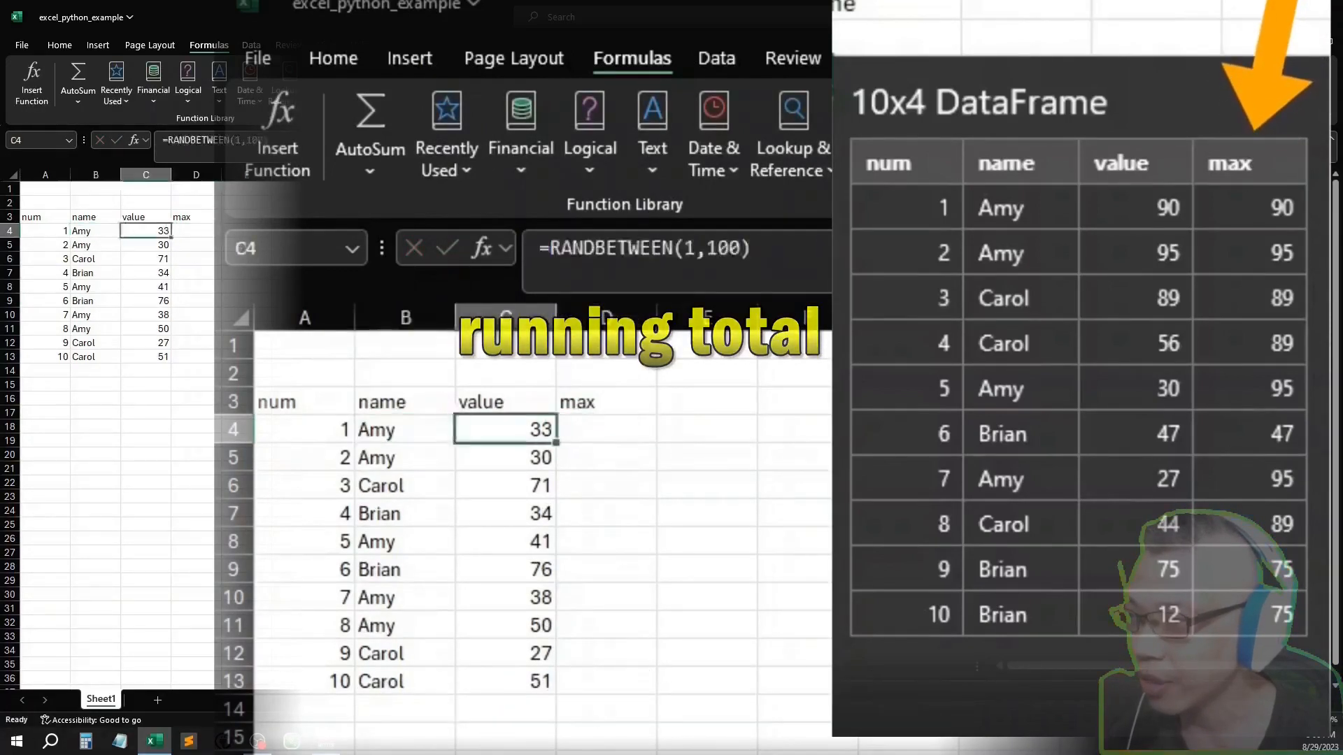
pyautogui.press('Left')
pyautogui.press('Left')
pyautogui.press('Right')
pyautogui.press('Right')
pyautogui.press('Right')
pyautogui.press('Right')
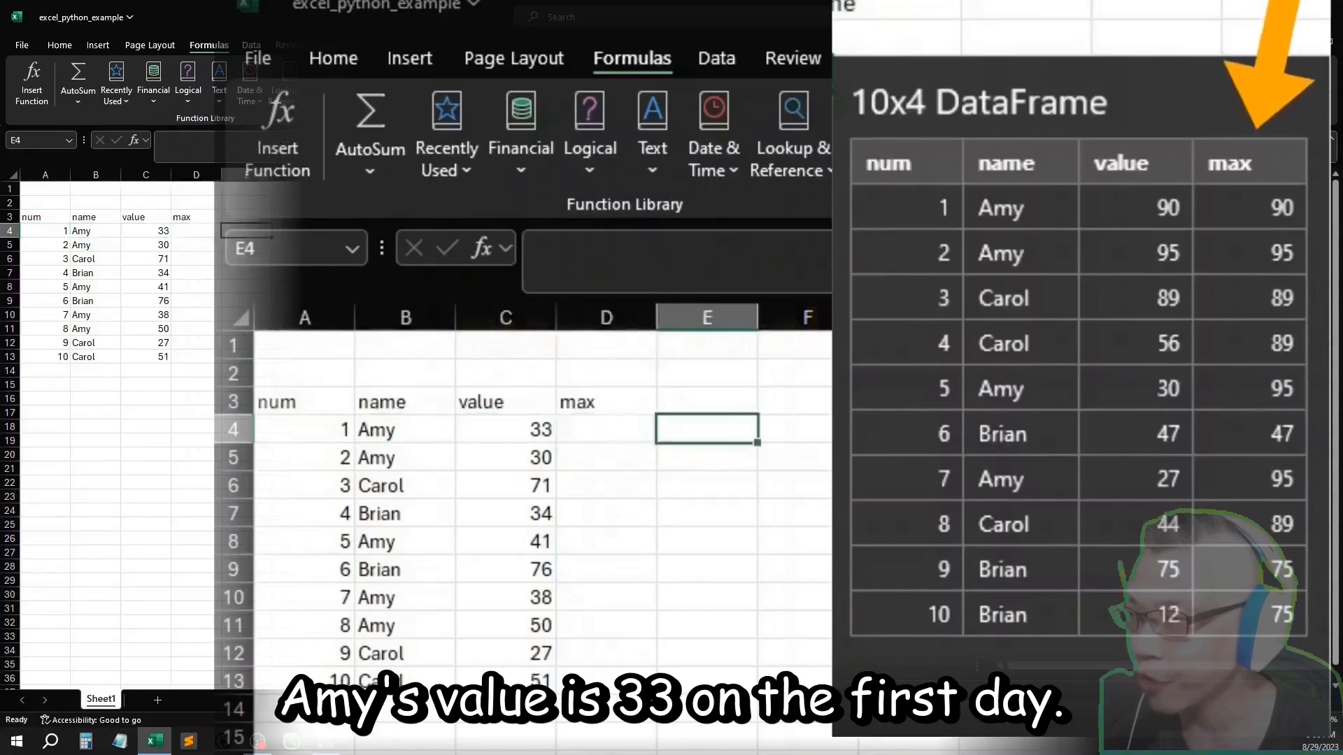
pyautogui.press('Left')
pyautogui.write('33')
pyautogui.press('Return')
pyautogui.press('Up')
pyautogui.press('Left')
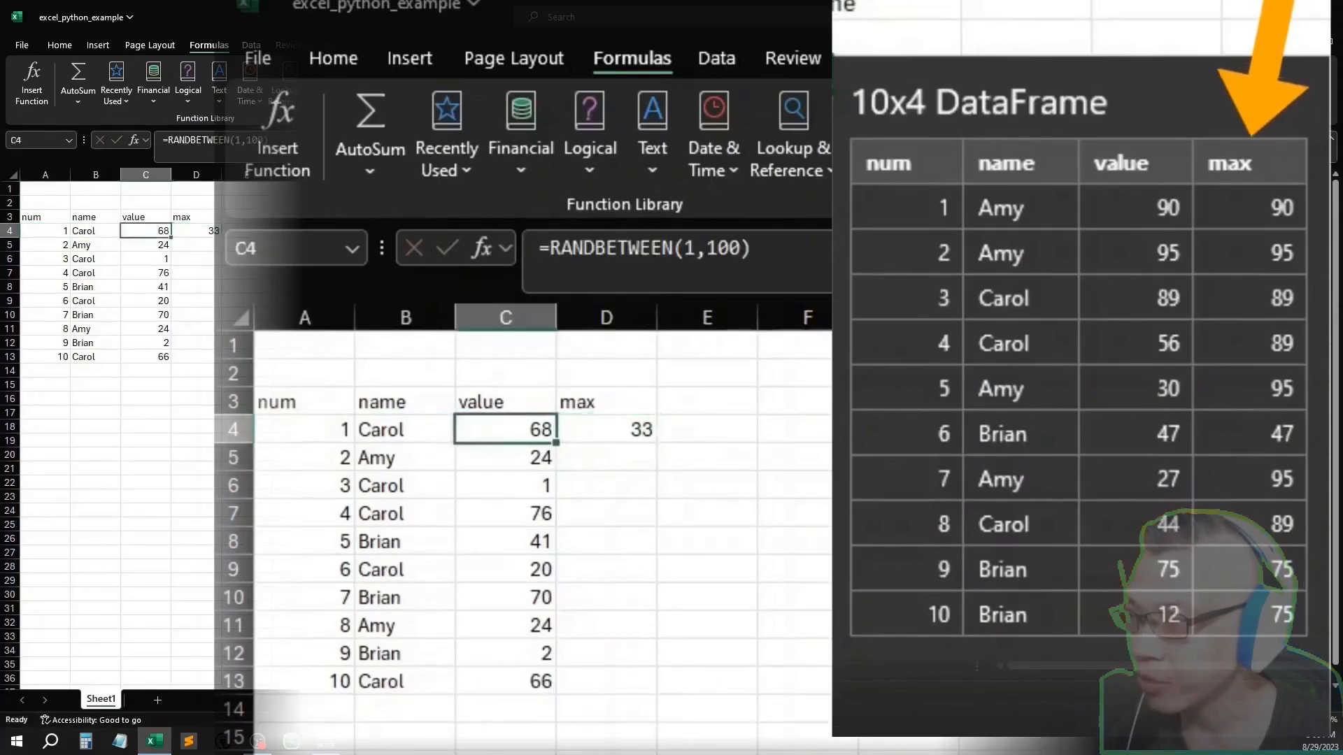
# Step: Clear the manually entered running maximum from D4
pyautogui.press('Down')
pyautogui.press('Down')
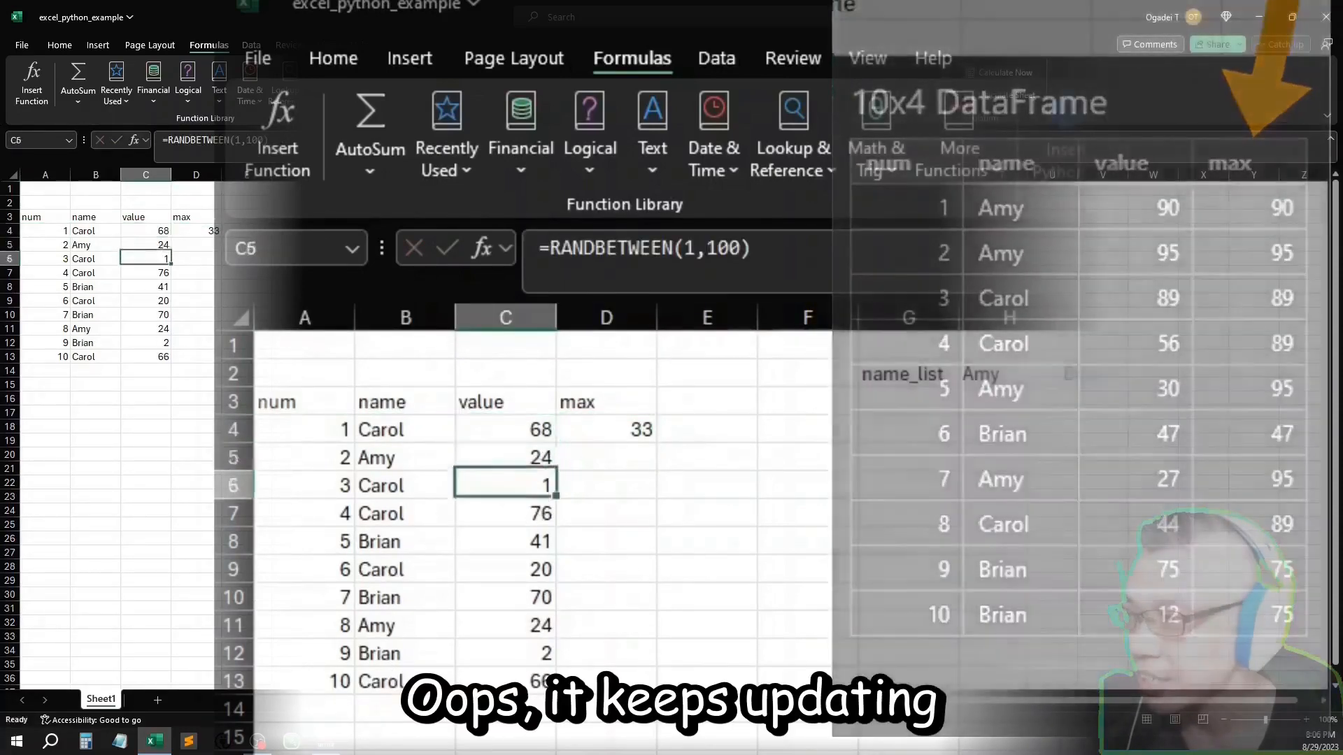
pyautogui.press('Up')
pyautogui.press('Up')
pyautogui.press('Right')
pyautogui.press('Delete')
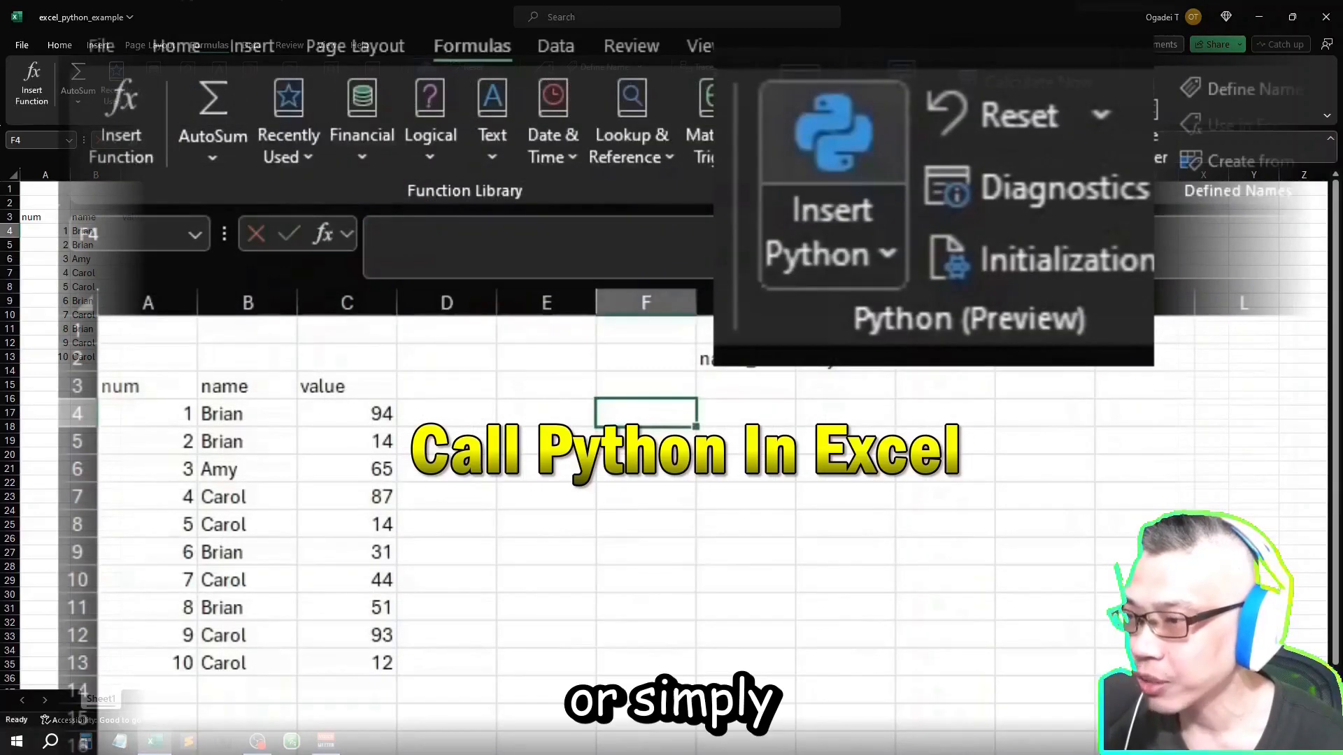
# Step: Start a Python formula in F4 with the variable name df, trying a name beginning with "my" along the way
pyautogui.press('Escape')
pyautogui.write('=py')
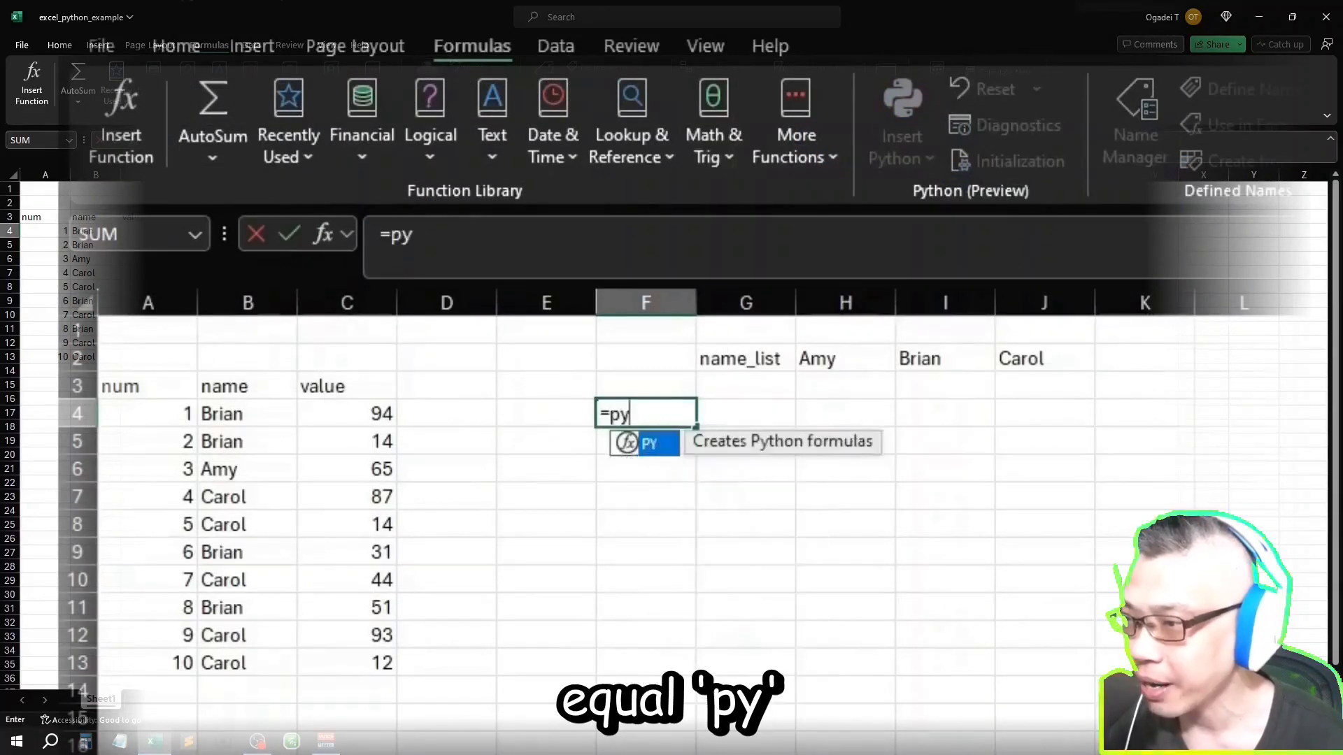
pyautogui.press('Tab')
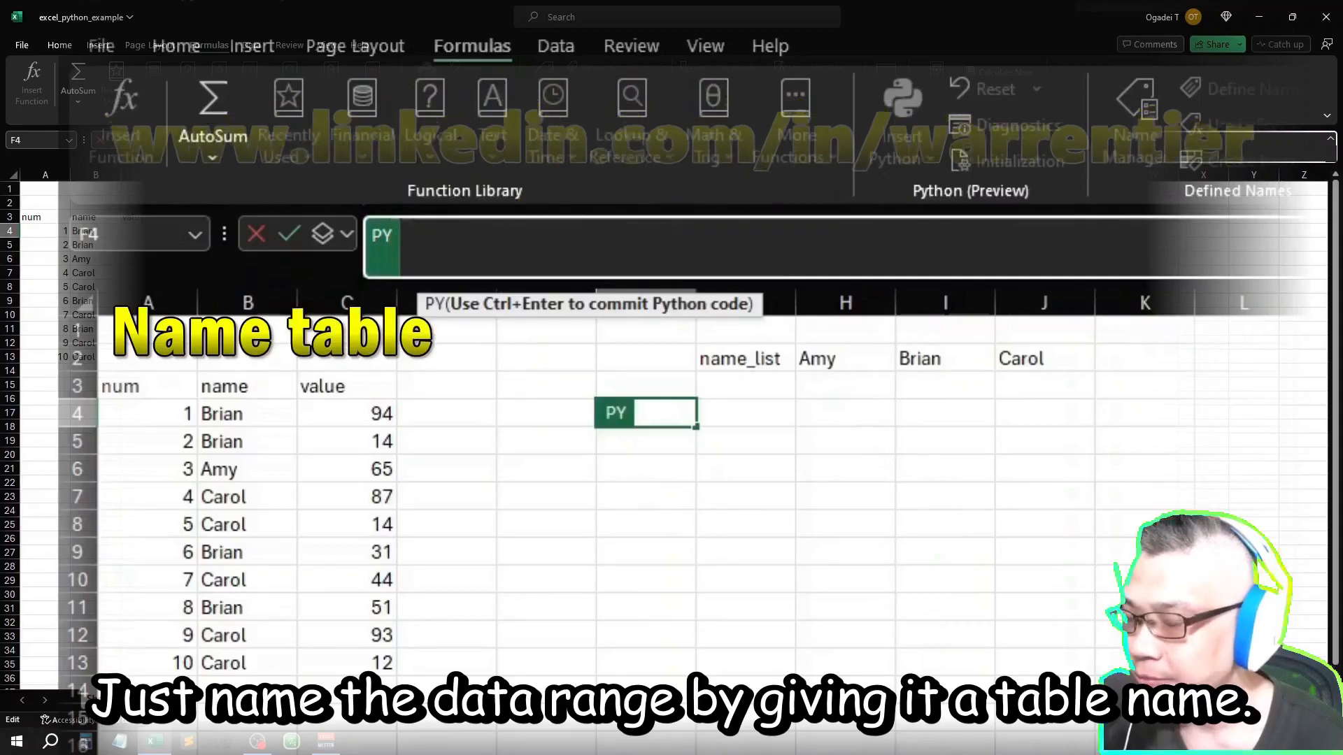
pyautogui.write('df')
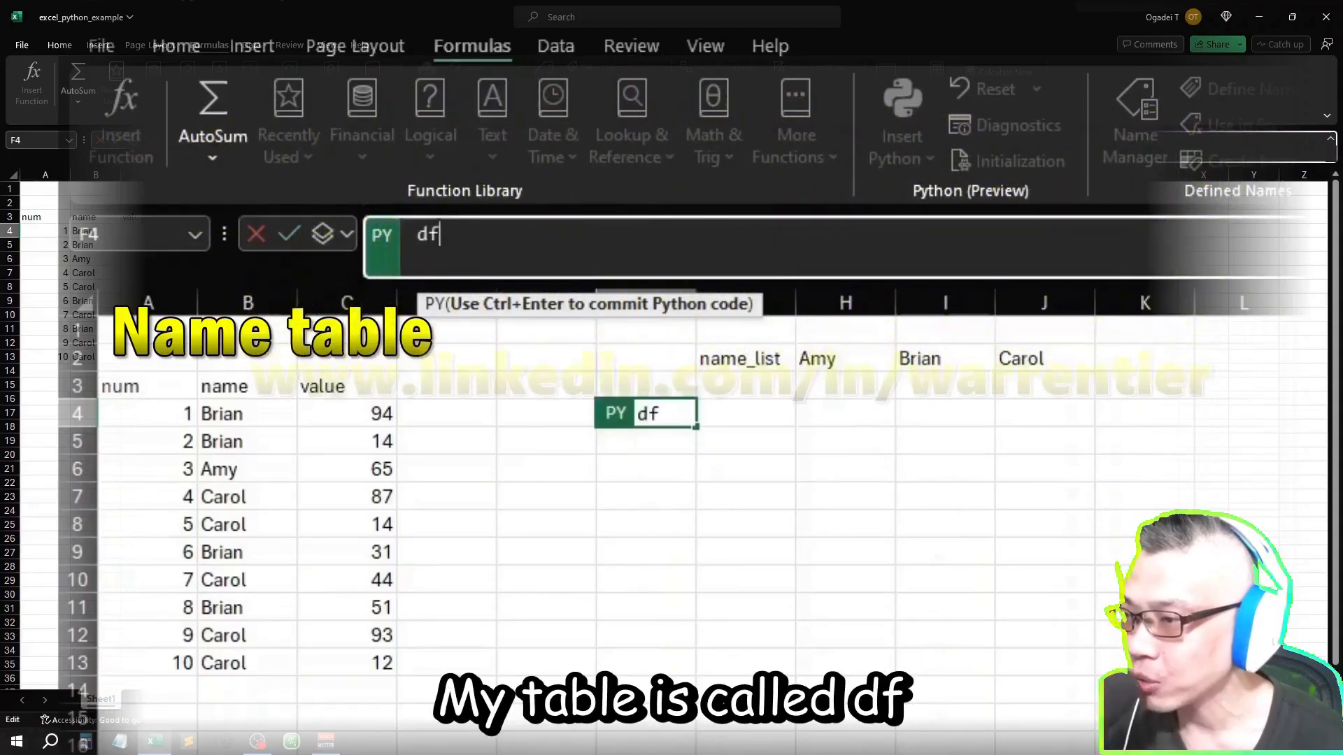
pyautogui.press('BackSpace')
pyautogui.press('BackSpace')
pyautogui.write('my')
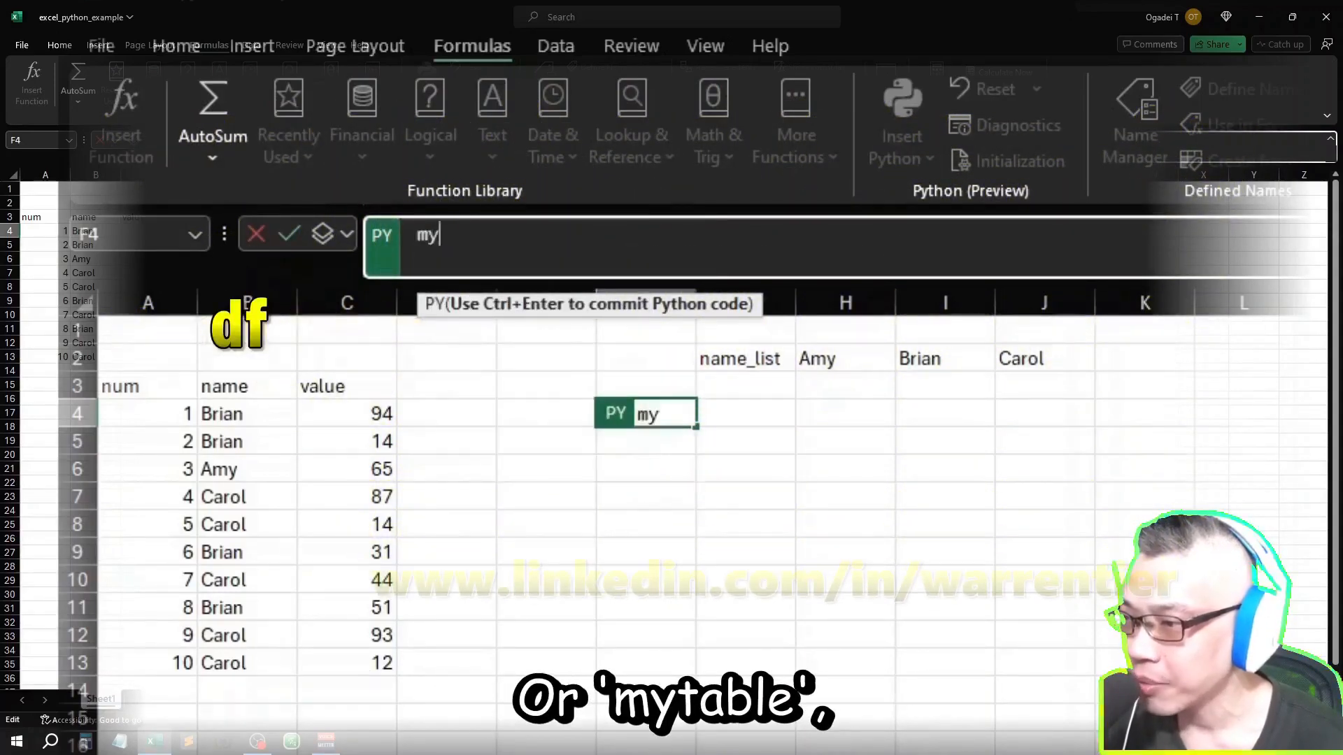
pyautogui.press('BackSpace')
pyautogui.press('BackSpace')
pyautogui.press('BackSpace')
pyautogui.press('BackSpace')
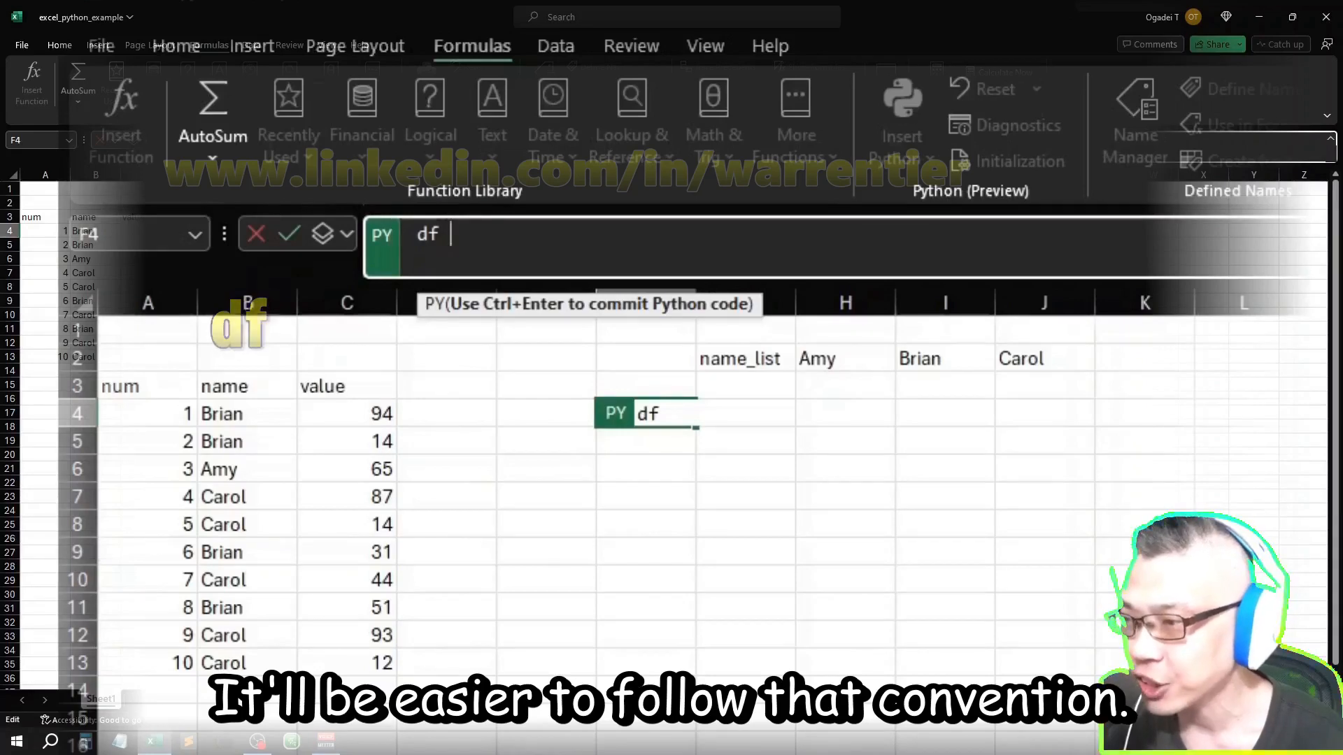
# Step: Assign the data range A3:C13 with headers to df and commit the Python formula in F4
pyautogui.write('=')
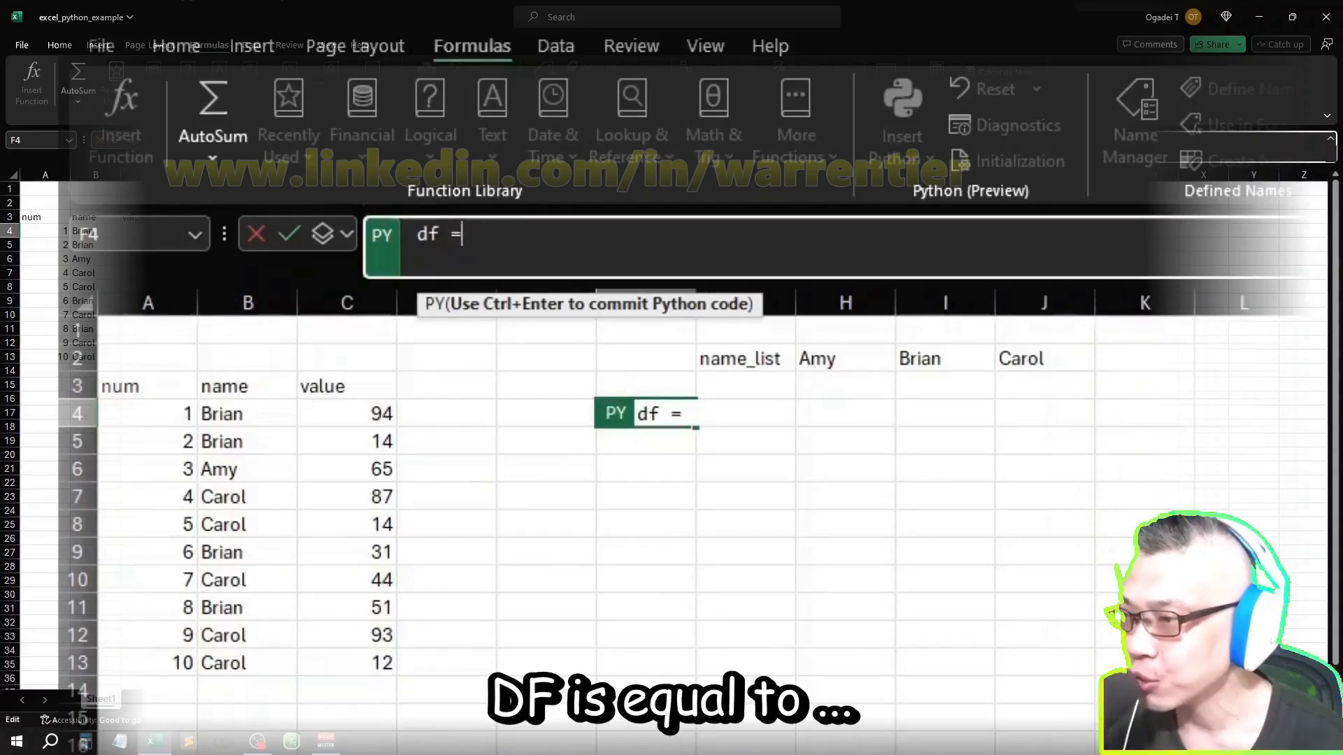
pyautogui.moveTo(139, 386); pyautogui.dragTo(378, 635)
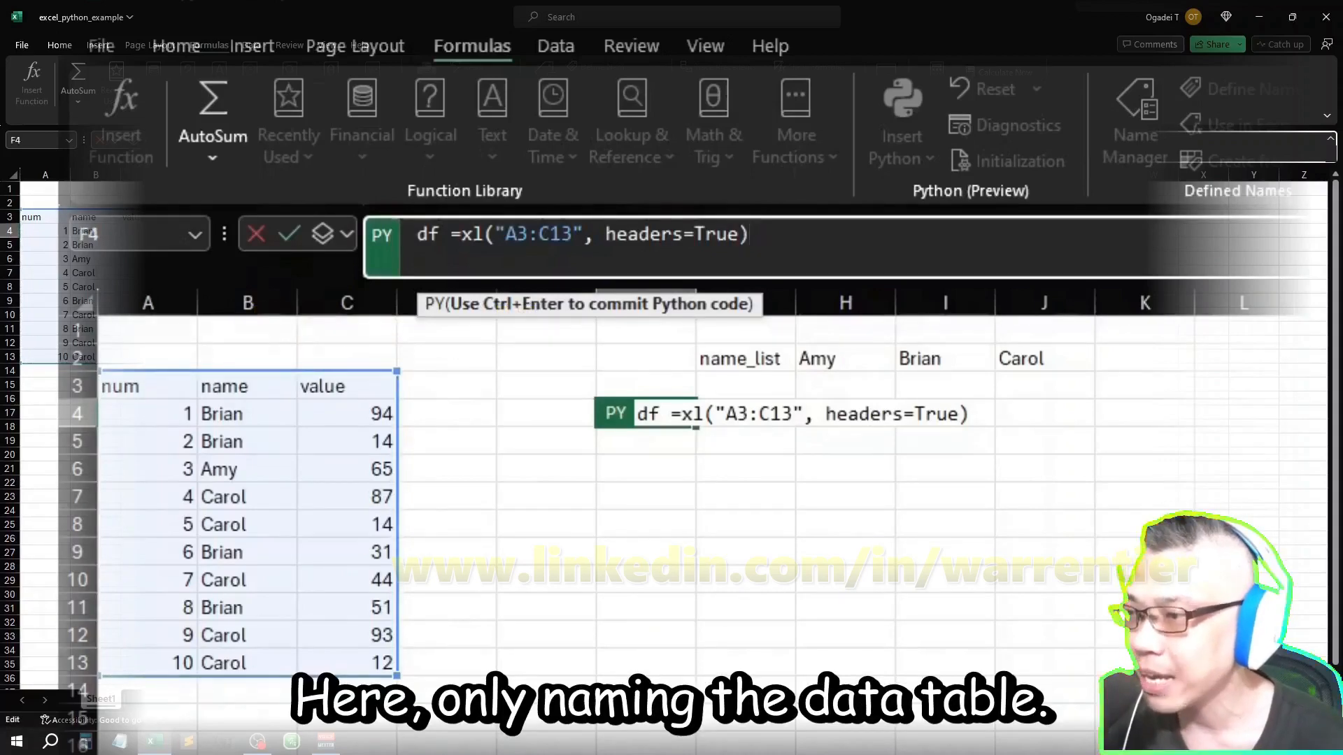
pyautogui.hotkey('ctrl', 'Return')
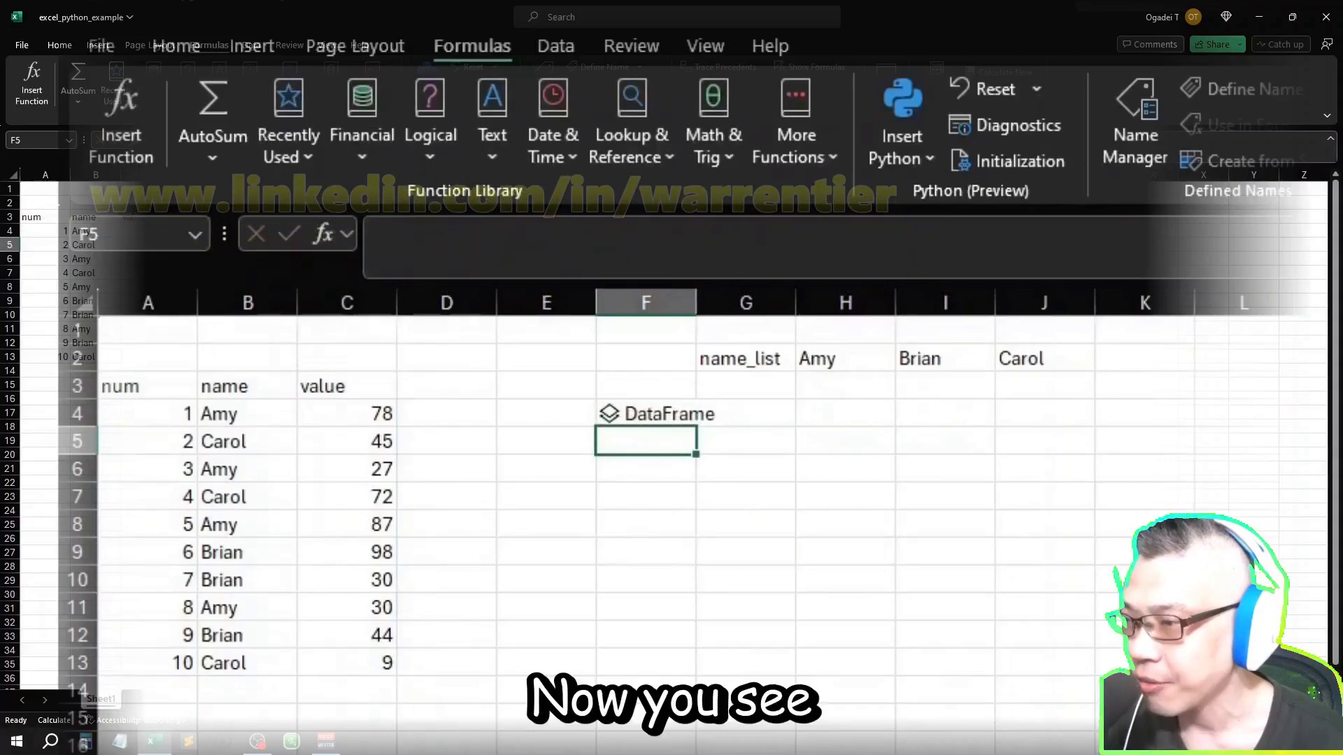
# Step: Extract the arrayPreview, Python_str and Python_typeName fields of the DataFrame in F4 into the neighbouring cells
pyautogui.click(646, 414)
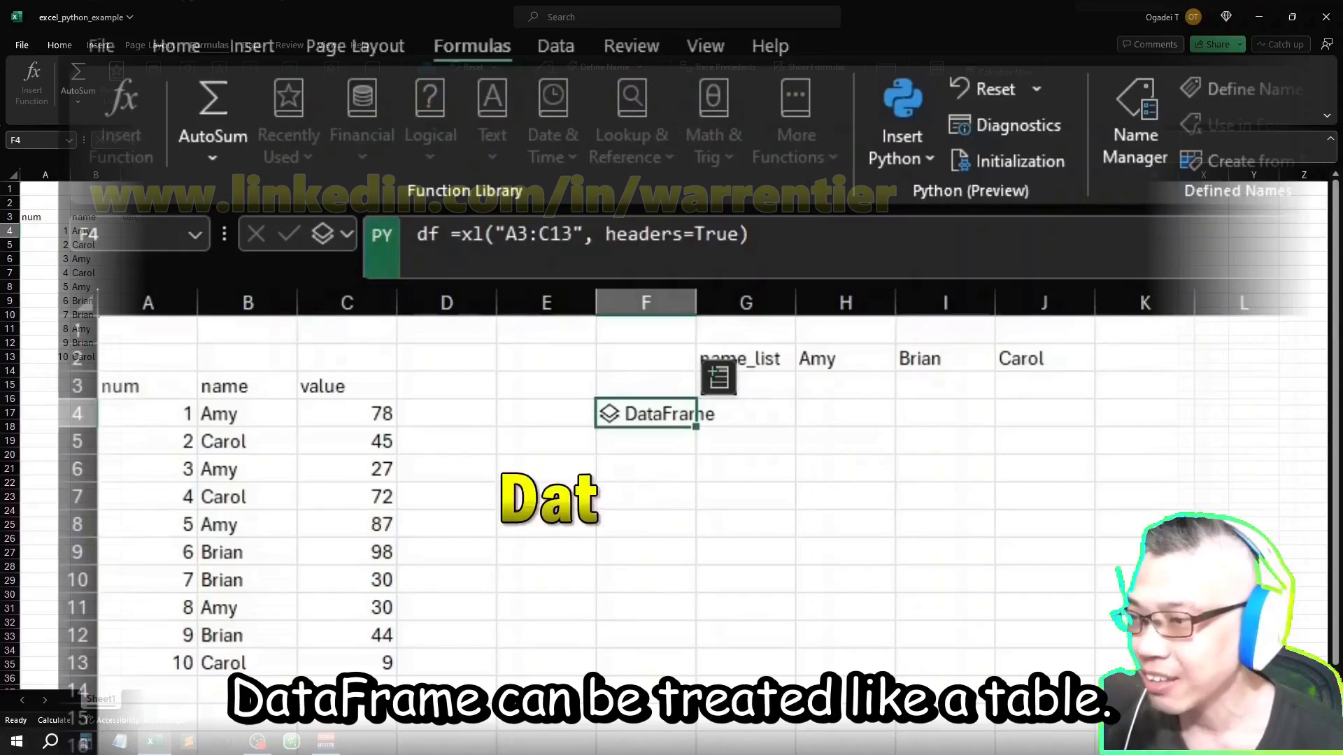
pyautogui.click(718, 378)
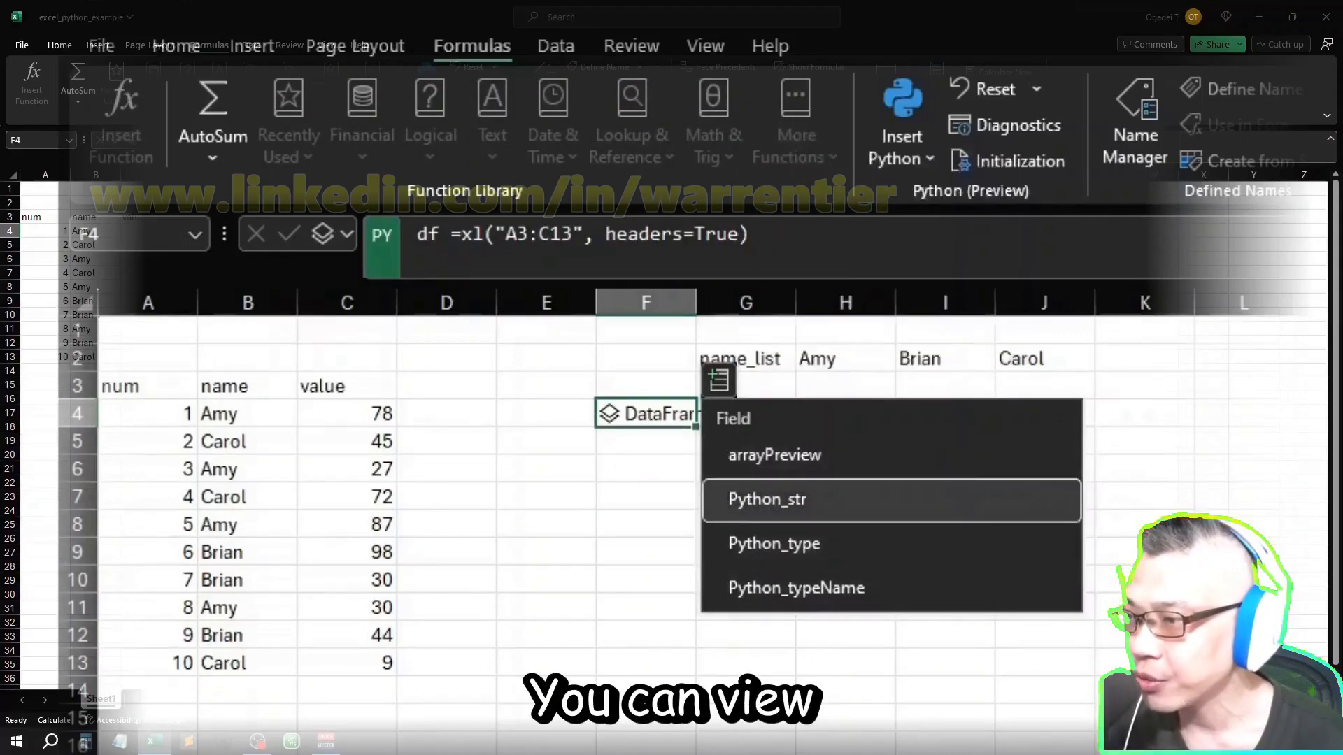
pyautogui.click(775, 456)
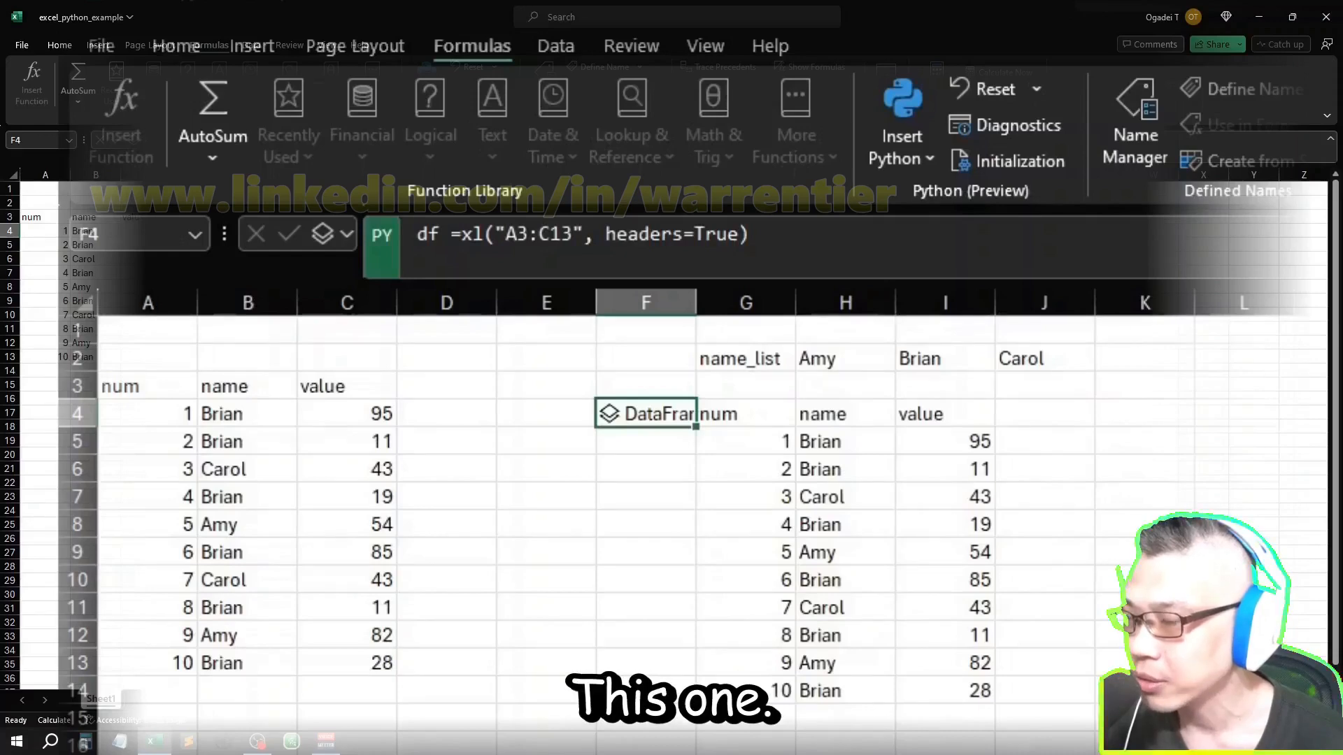
pyautogui.click(719, 379)
pyautogui.click(749, 497)
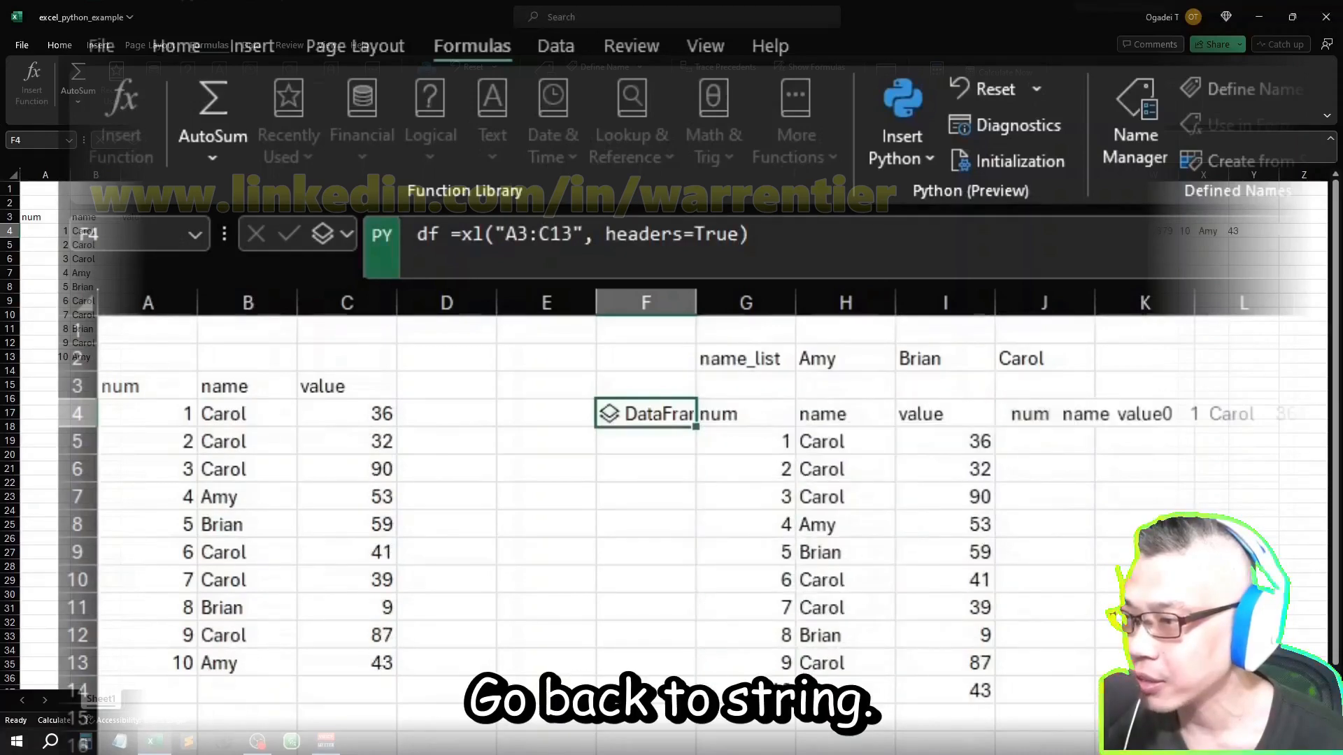
pyautogui.click(719, 378)
pyautogui.click(769, 581)
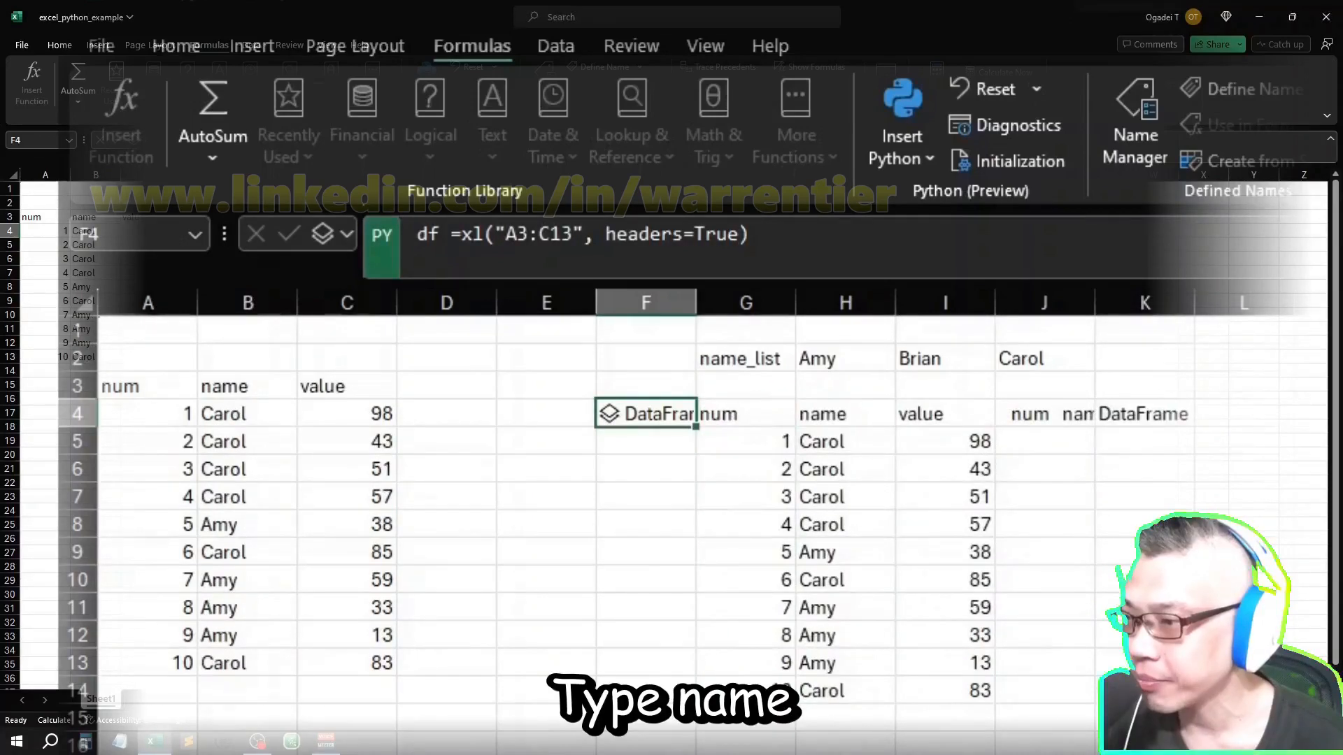
# Step: Delete the extracted DataFrame fields from G4, J4 and K4
pyautogui.click(718, 379)
pyautogui.press('Escape')
pyautogui.click(745, 414)
pyautogui.press('Delete')
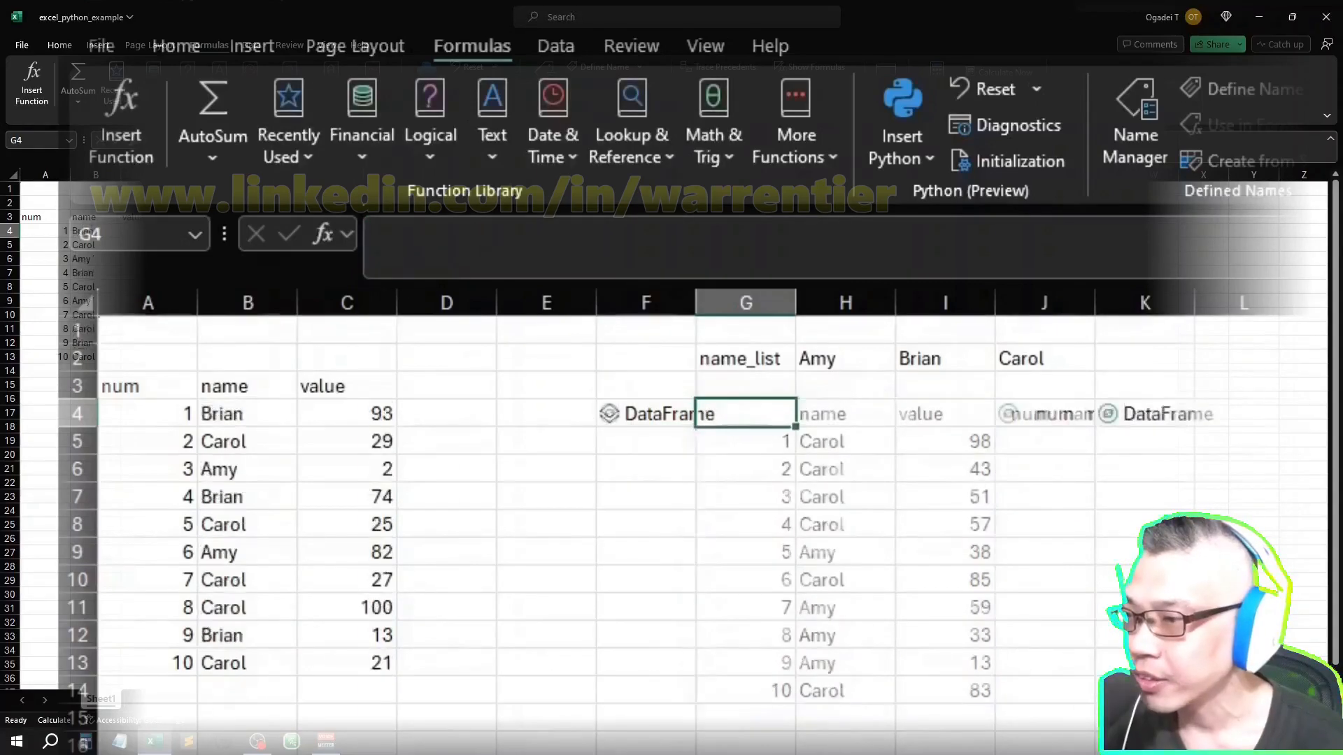
pyautogui.press('Left')
pyautogui.press('Right')
pyautogui.press('Right')
pyautogui.press('Right')
pyautogui.press('Right')
pyautogui.press('Delete')
pyautogui.press('Left')
pyautogui.press('Left')
pyautogui.press('Right')
pyautogui.press('Right')
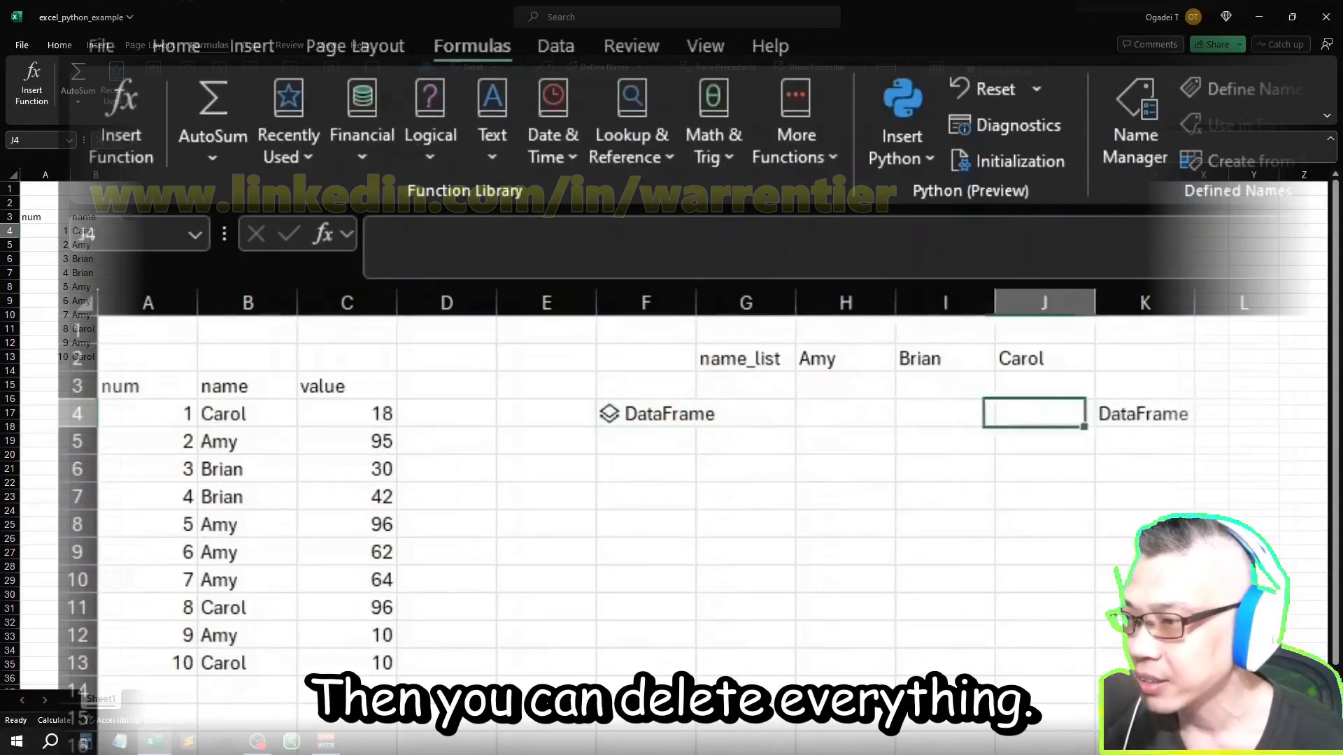
pyautogui.press('Right')
pyautogui.press('Delete')
# Step: Review the Python formula behind the DataFrame in F4 without changing it
pyautogui.click(645, 413)
pyautogui.click(718, 379)
pyautogui.click(645, 497)
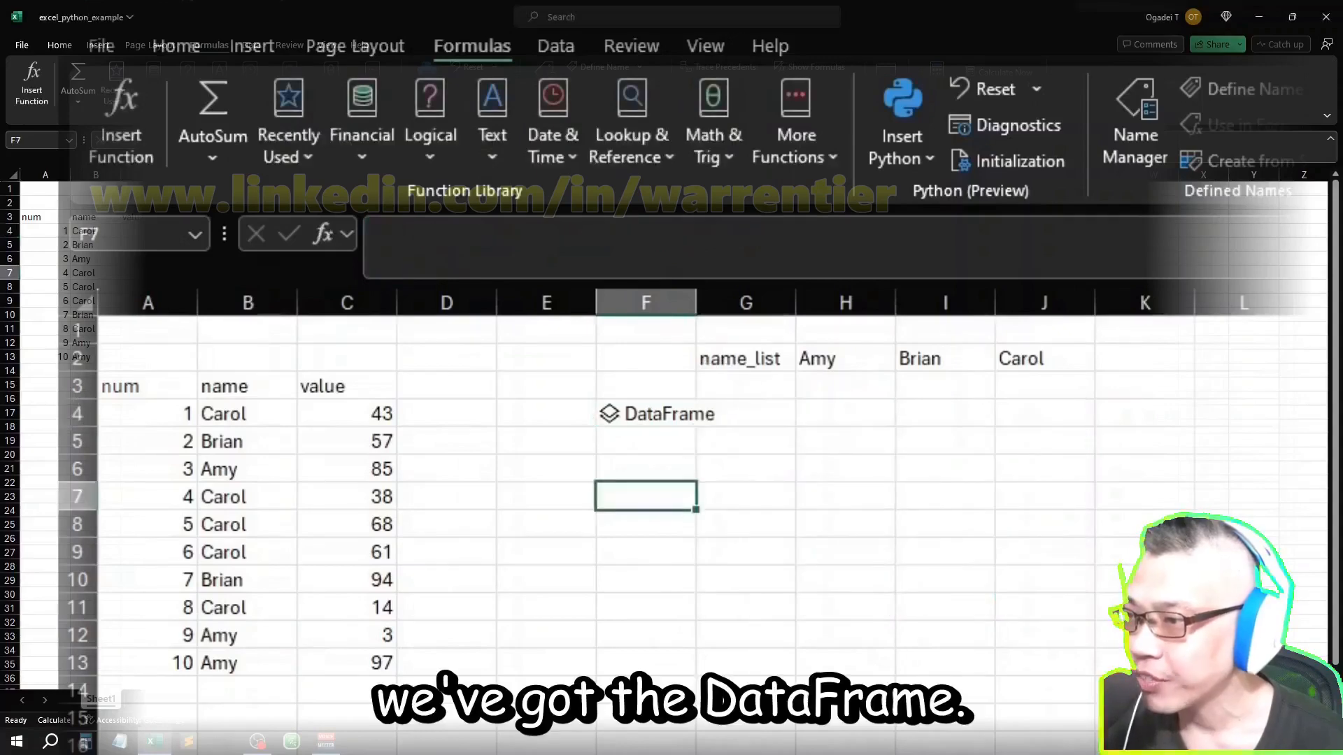
pyautogui.click(684, 415)
pyautogui.doubleClick(692, 414)
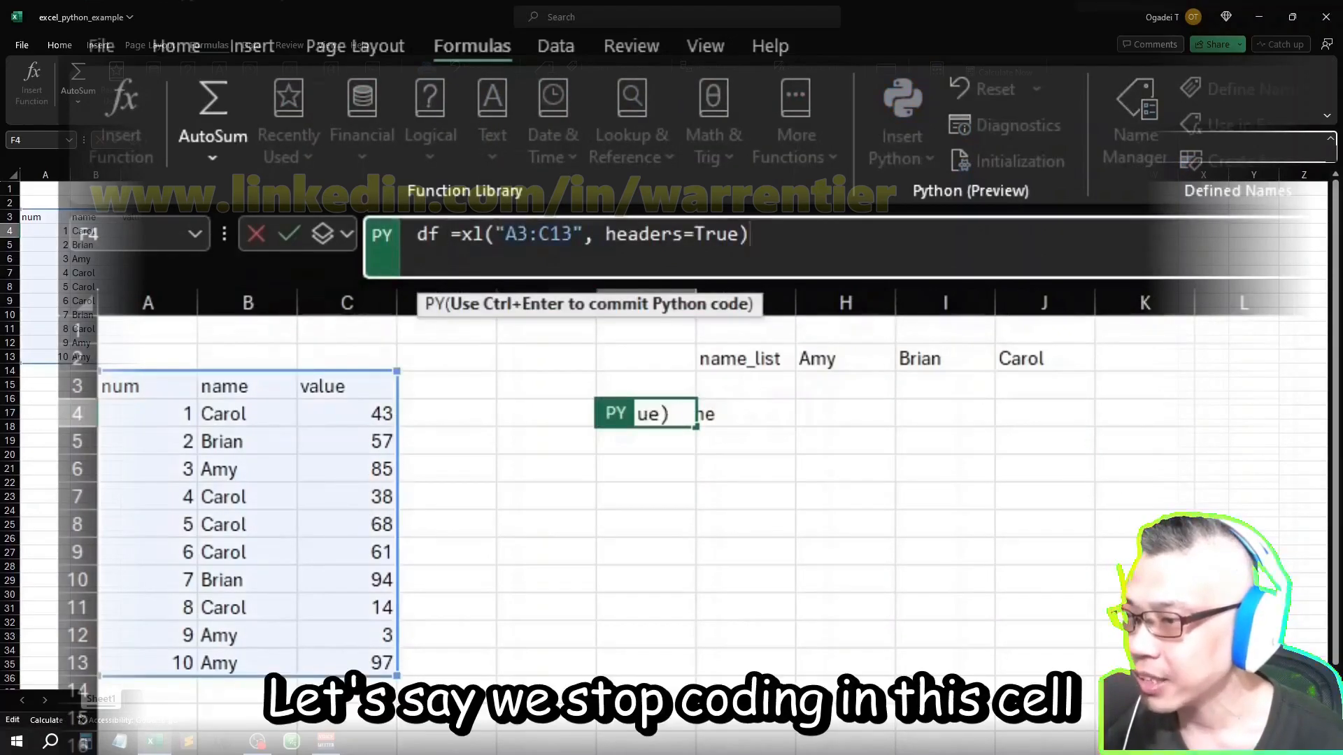
pyautogui.press('Escape')
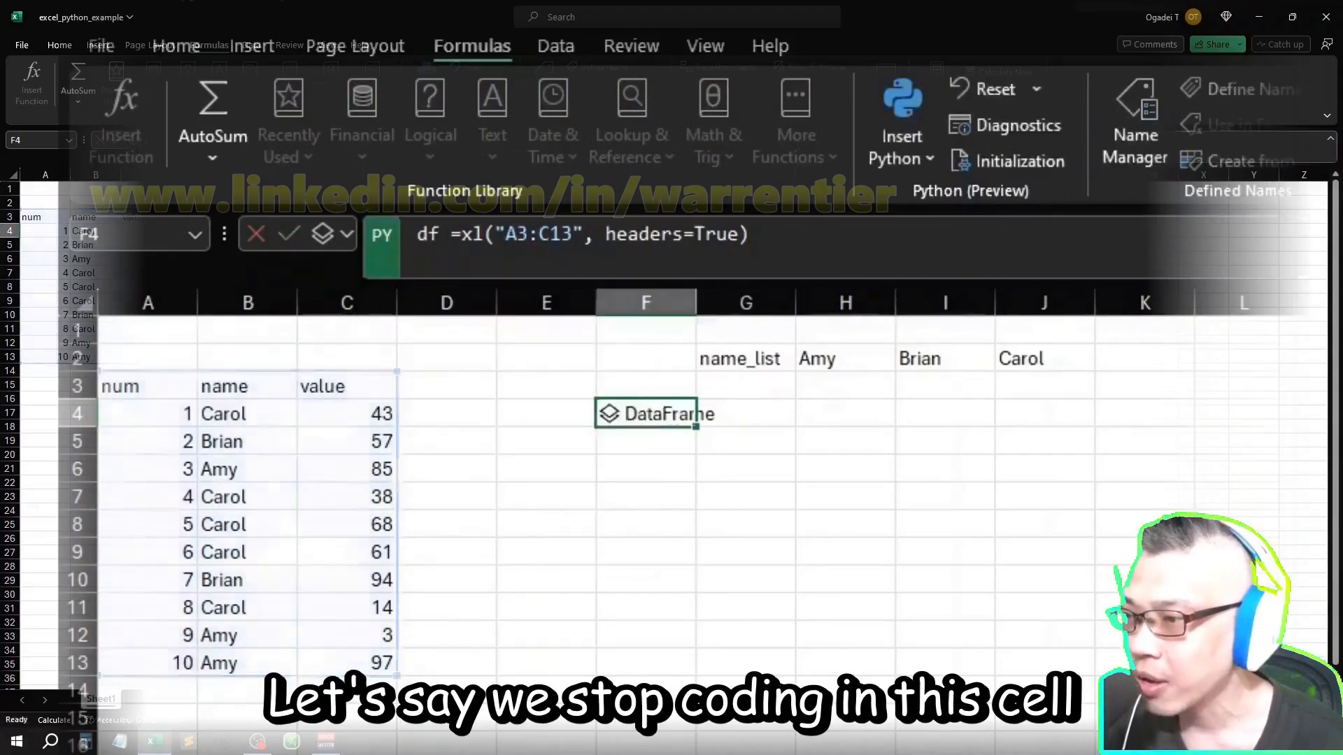
# Step: Start a Python formula in cell F6, below the DataFrame cell
pyautogui.press('Down')
pyautogui.press('Down')
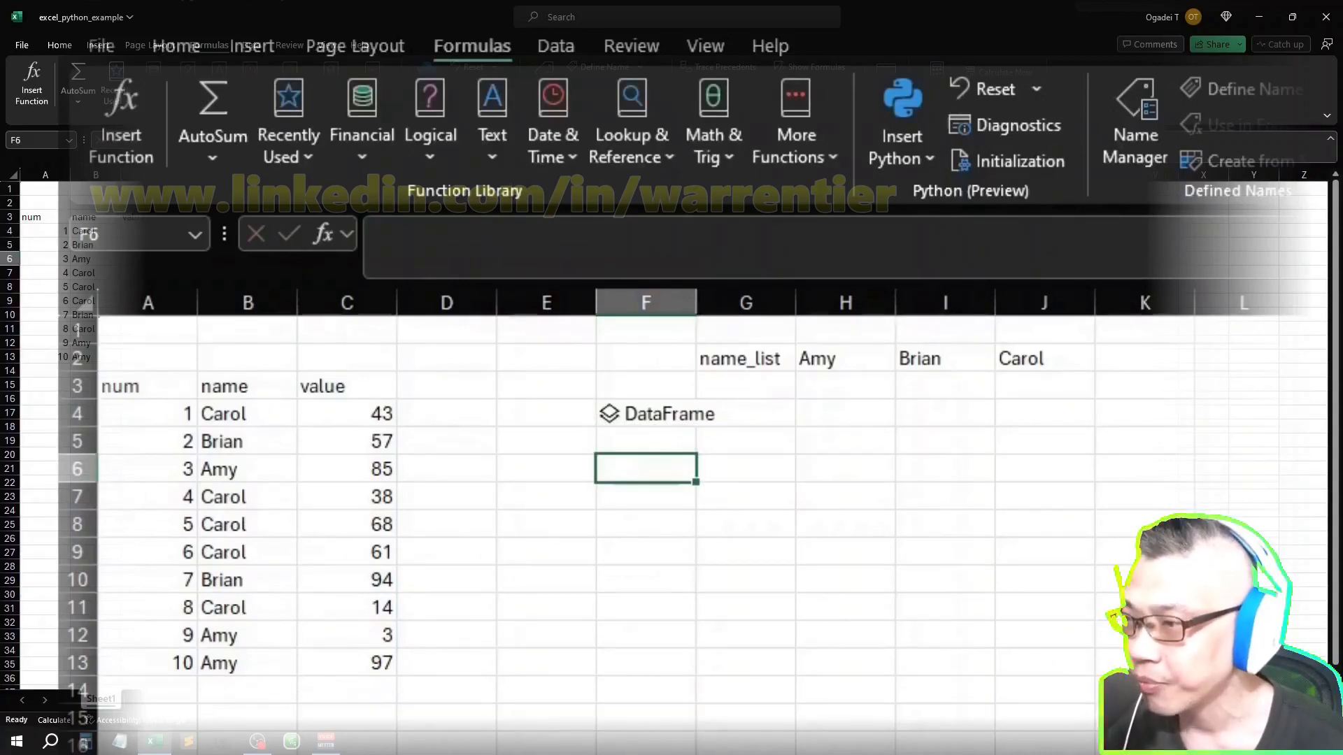
pyautogui.write('=py')
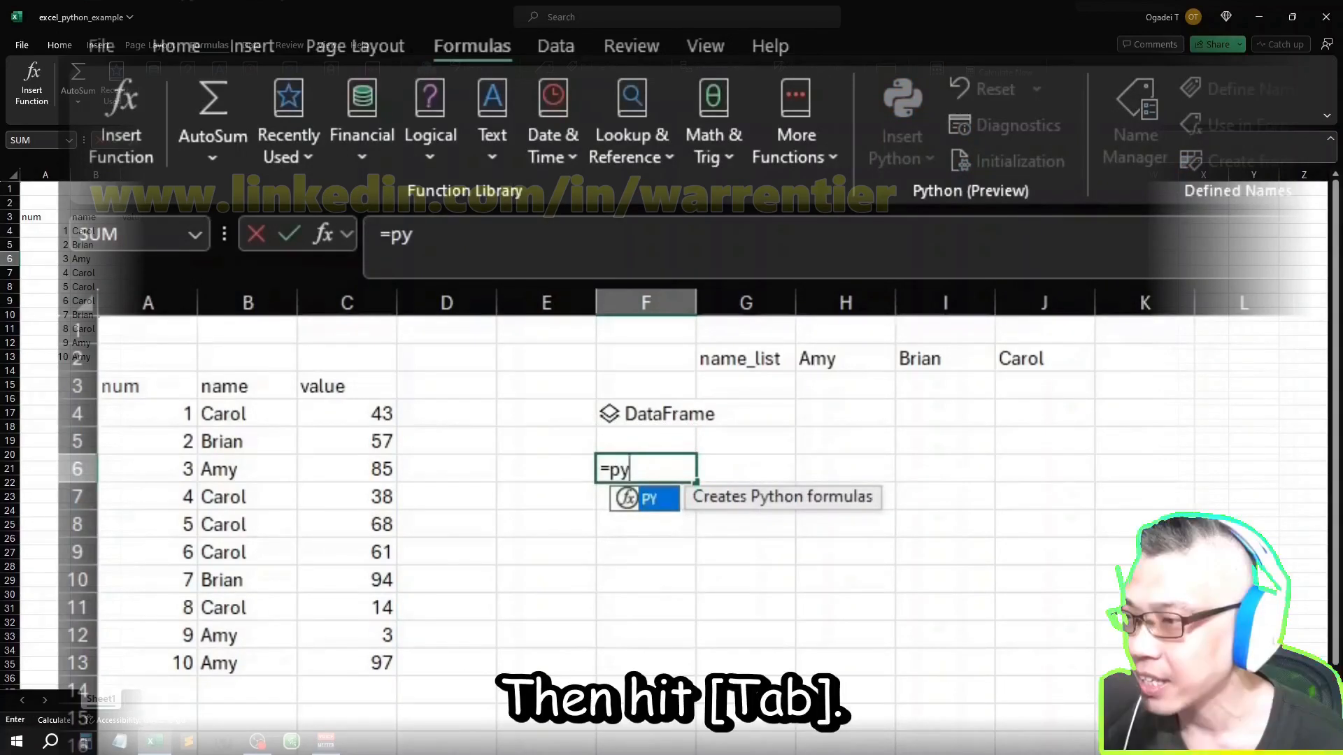
pyautogui.press('Tab')
pyautogui.write('=')
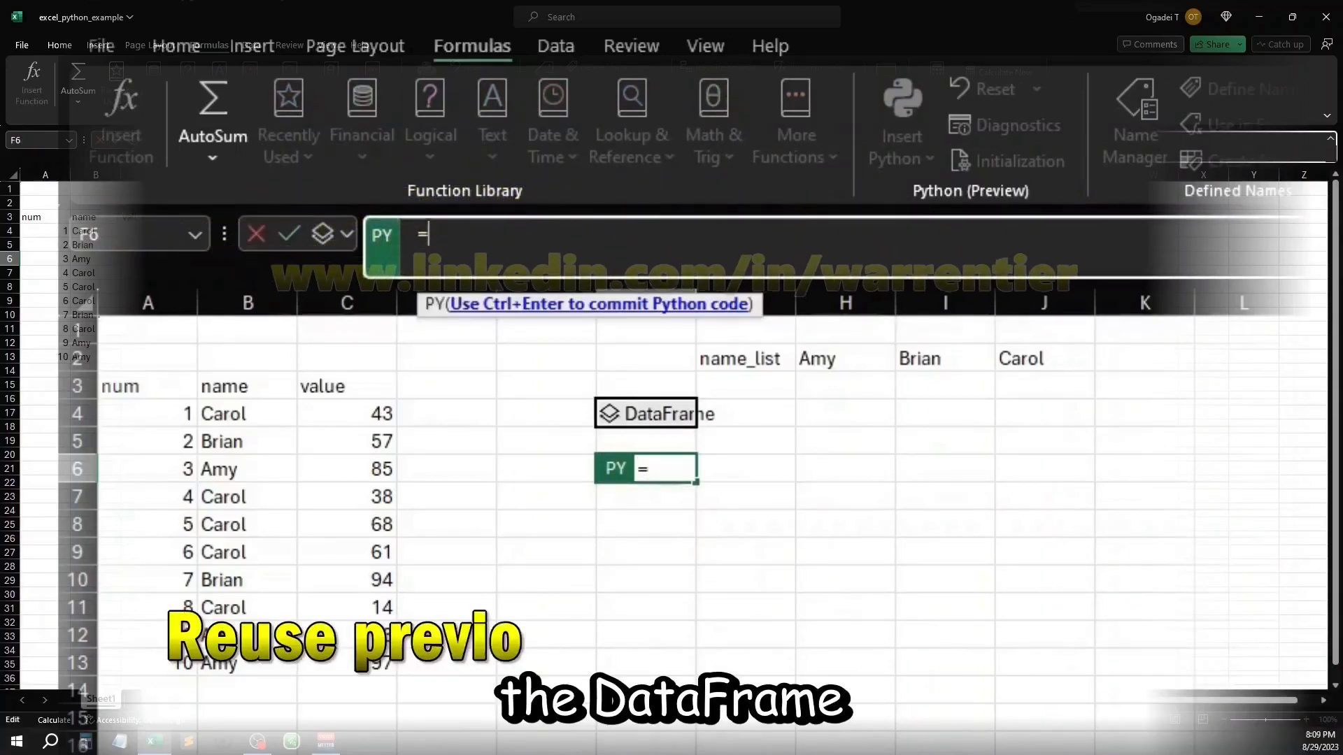
pyautogui.write('df')
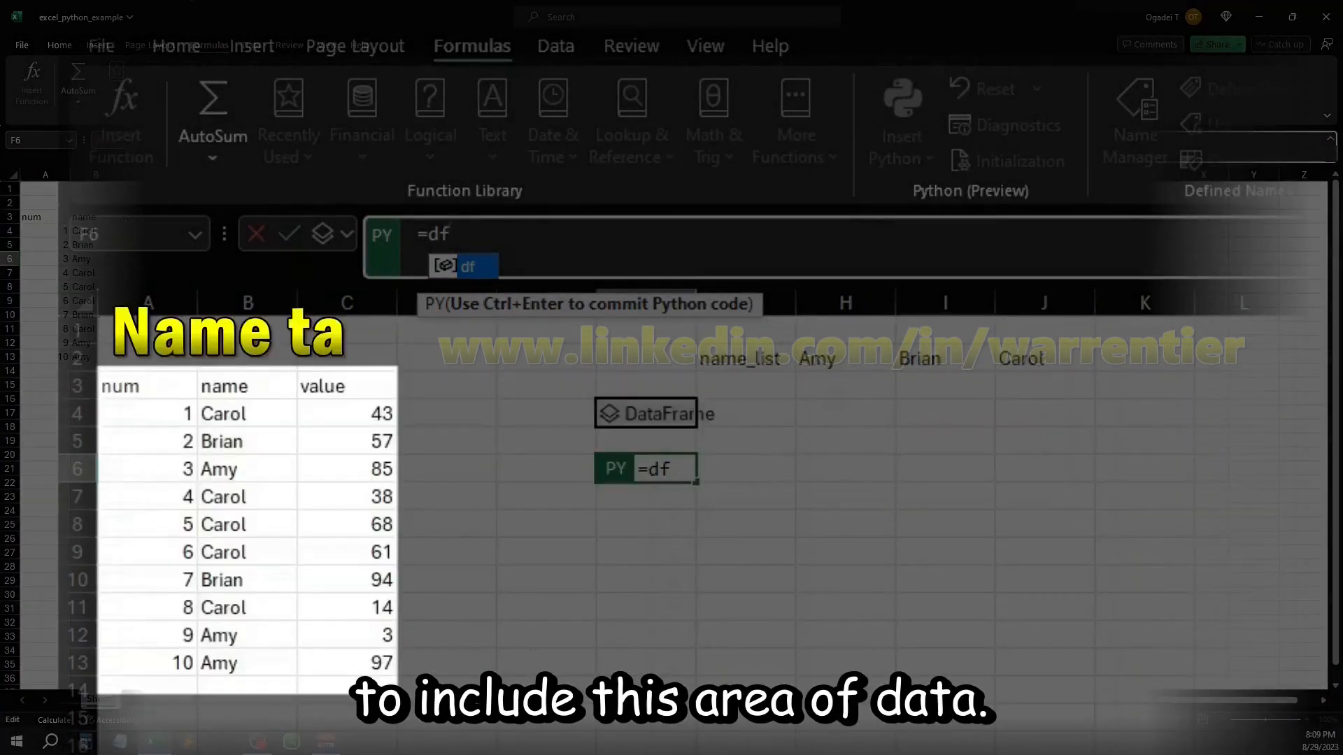
pyautogui.press('Tab')
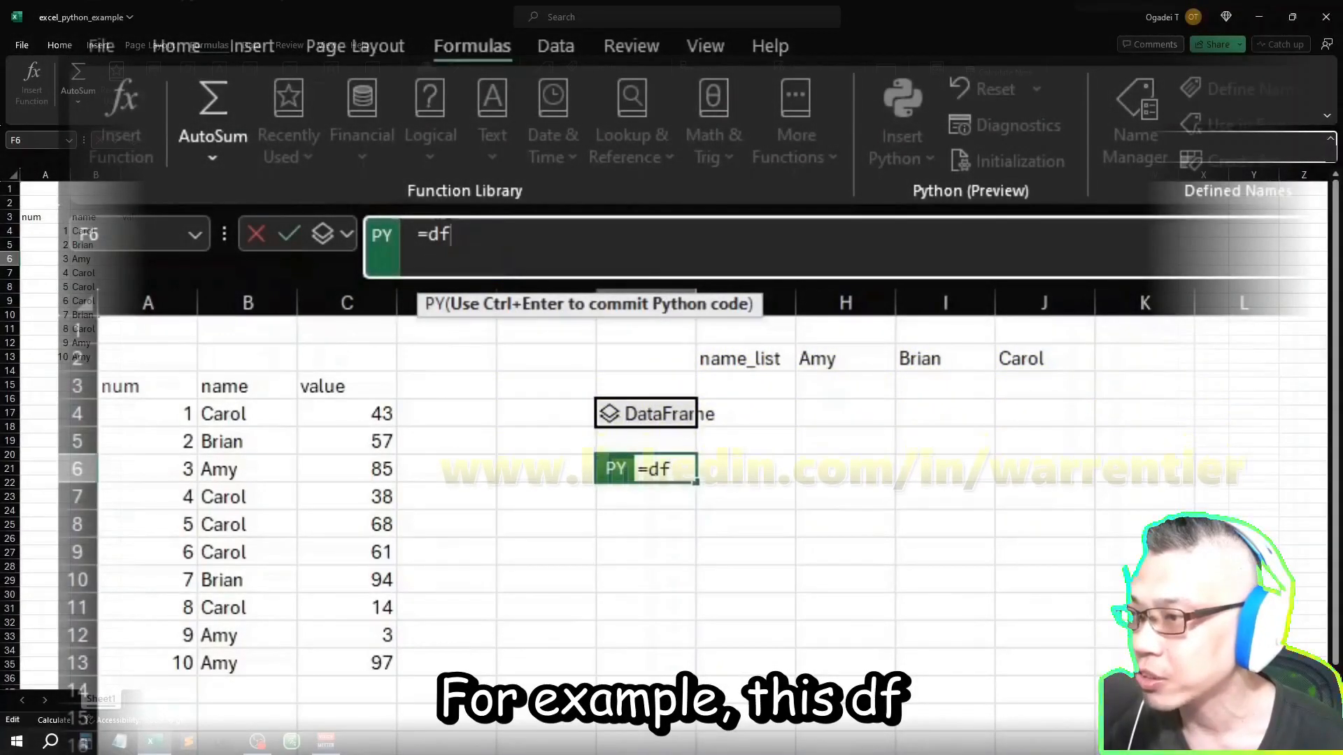
pyautogui.press('BackSpace')
pyautogui.press('BackSpace')
pyautogui.press('BackSpace')
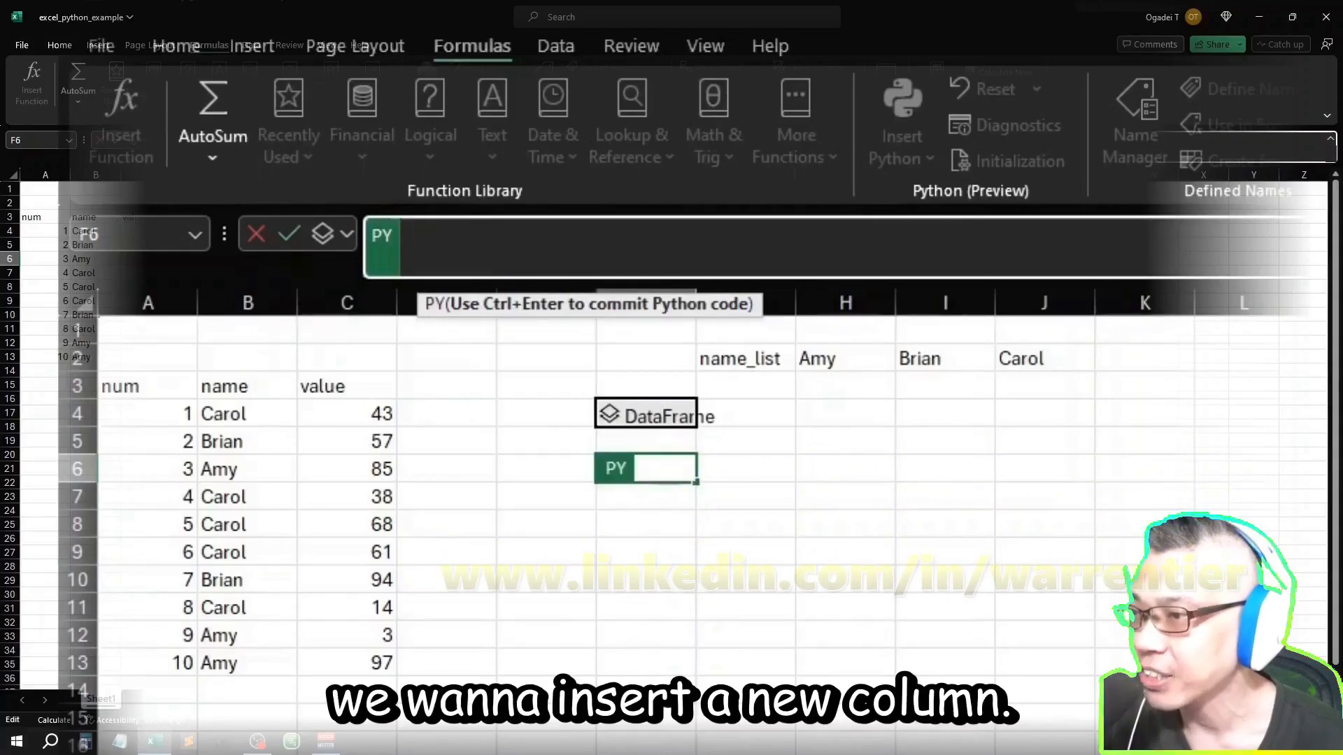
# Step: Write df['max'] = df.groupby('name') in the F6 Python formula to define a new max column grouped by name
pyautogui.write("df['m")
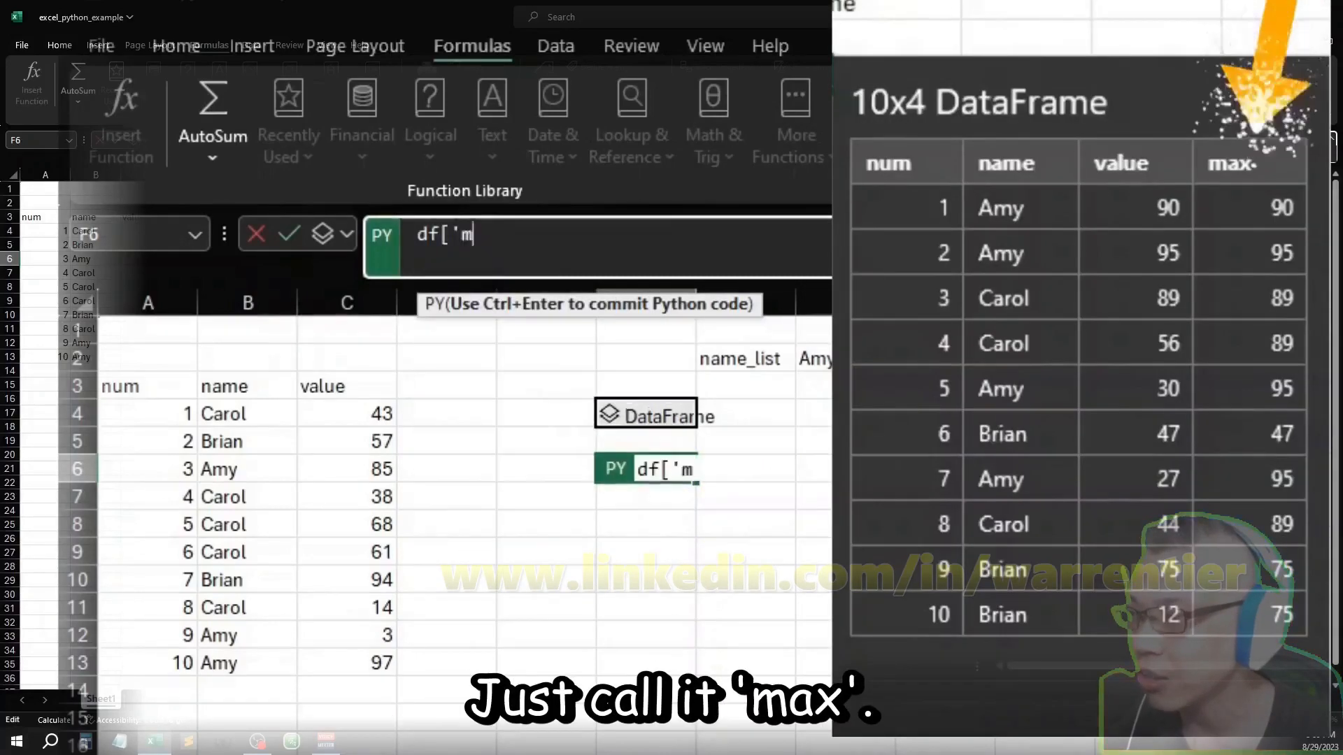
pyautogui.write("ax']")
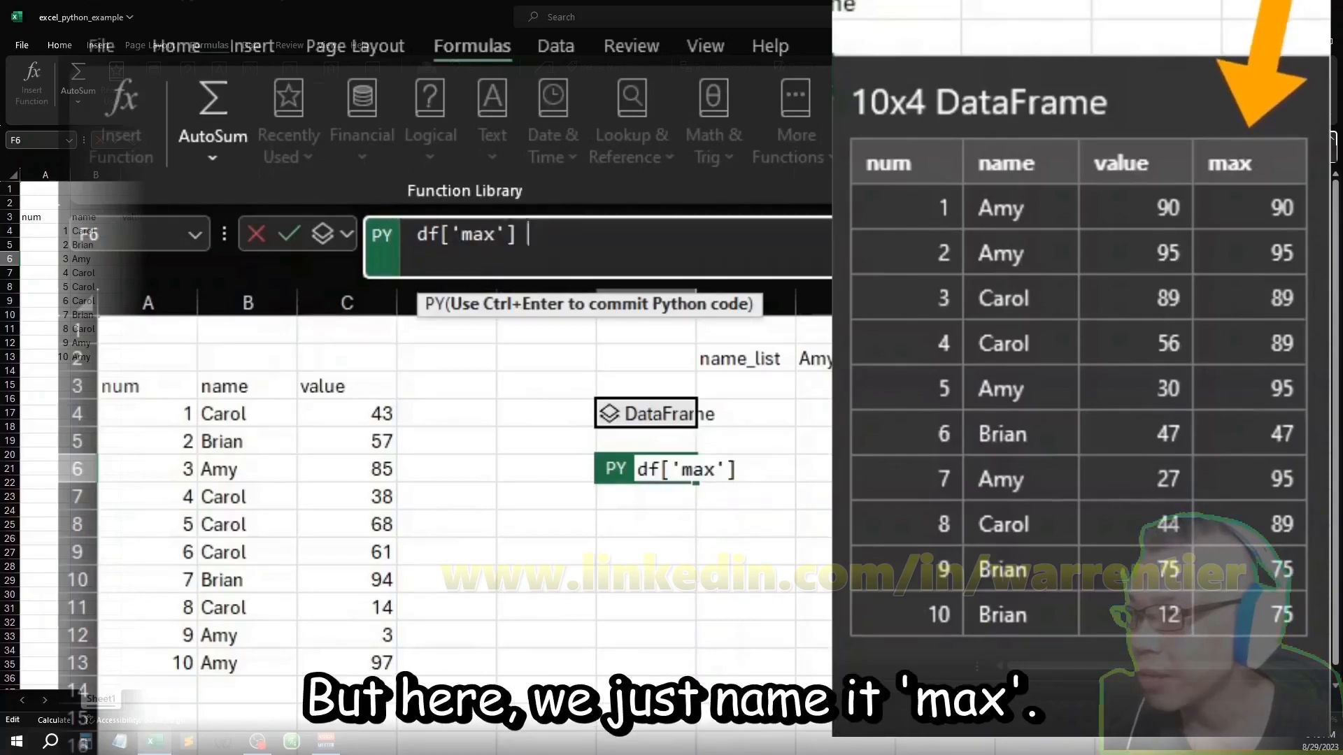
pyautogui.write(' = ')
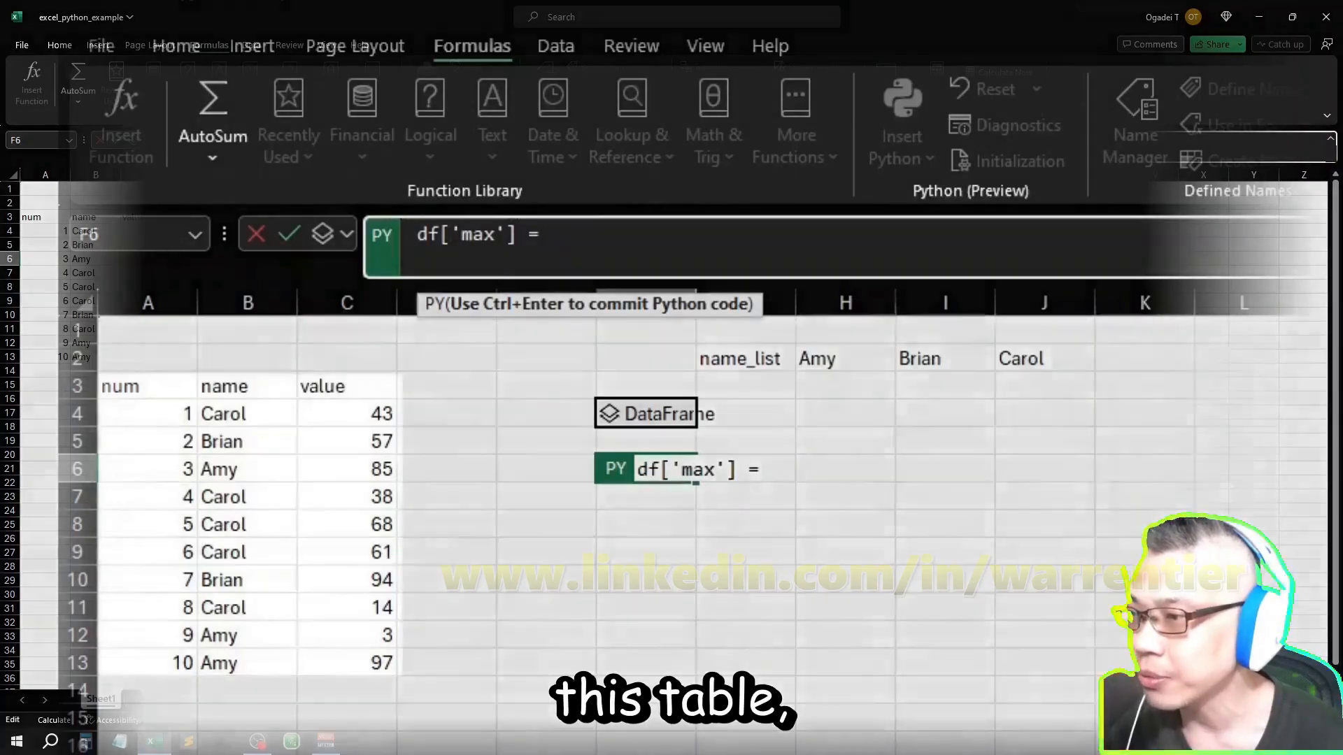
pyautogui.write('df')
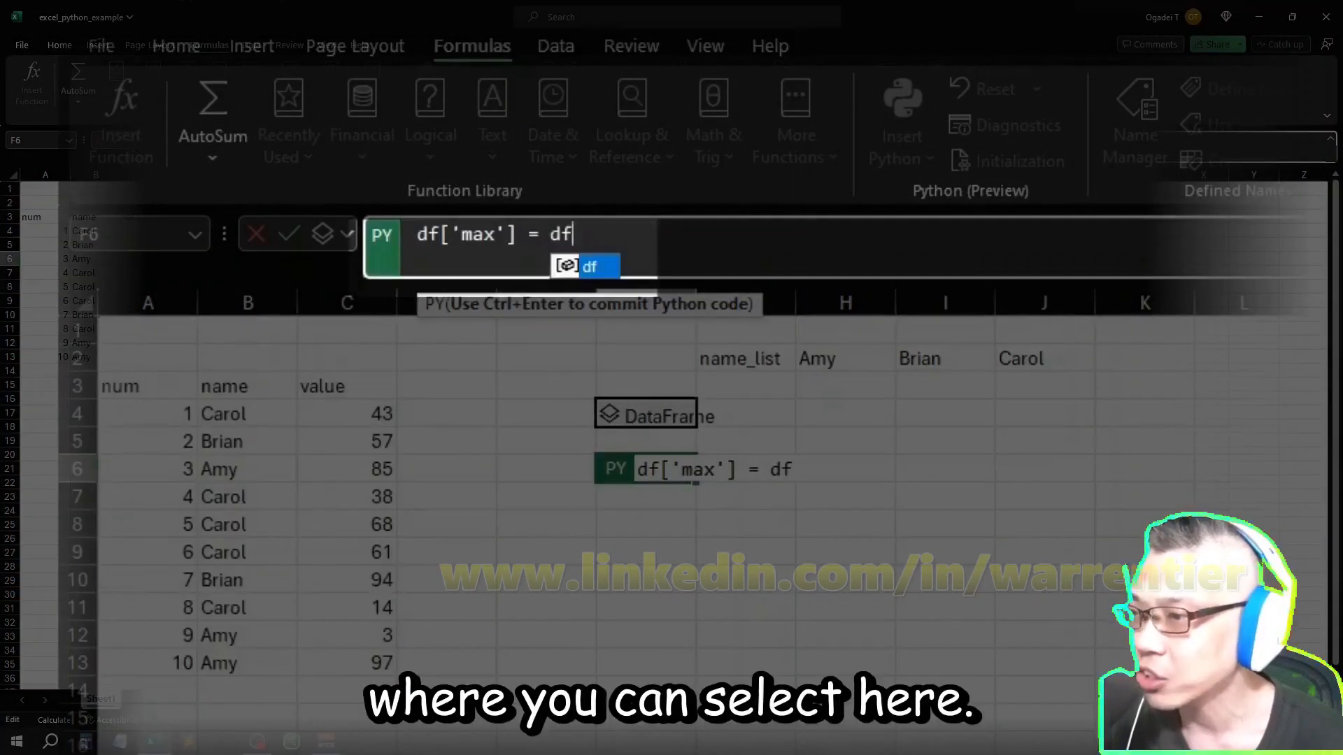
pyautogui.write('.groupby')
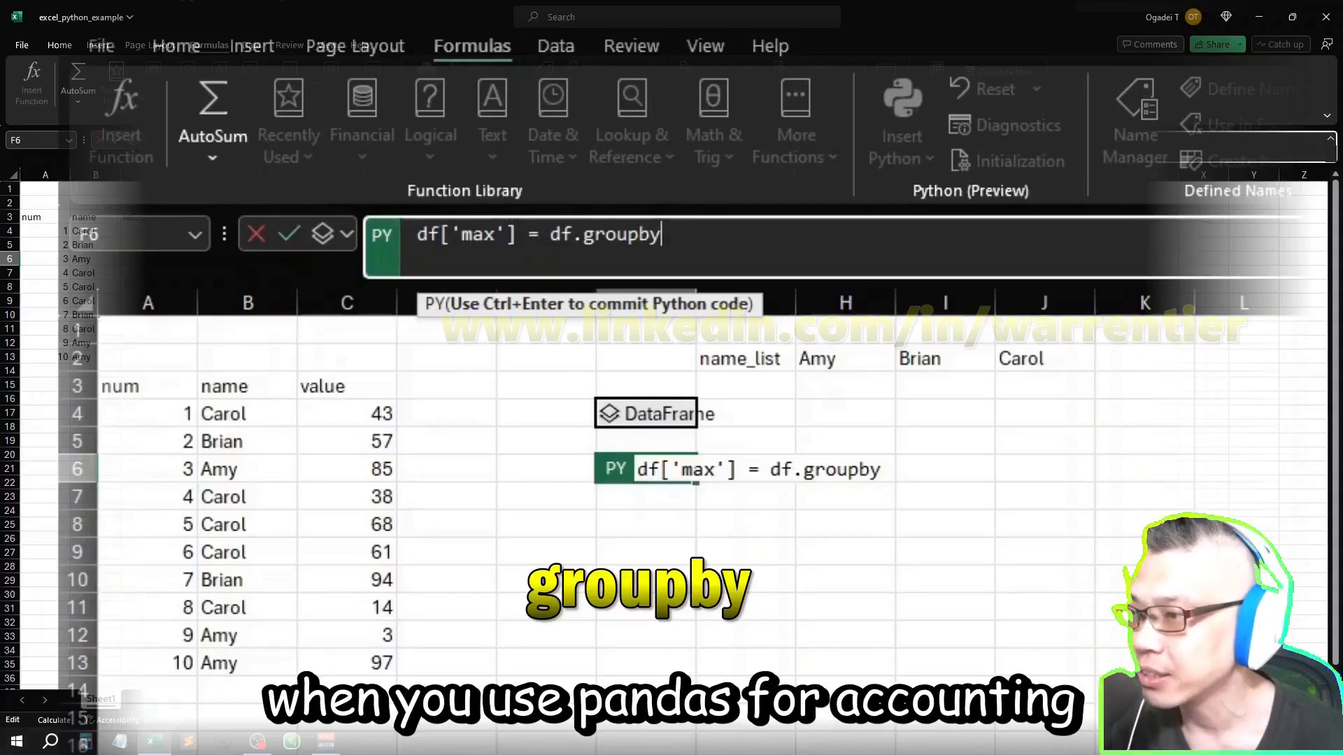
pyautogui.write('()')
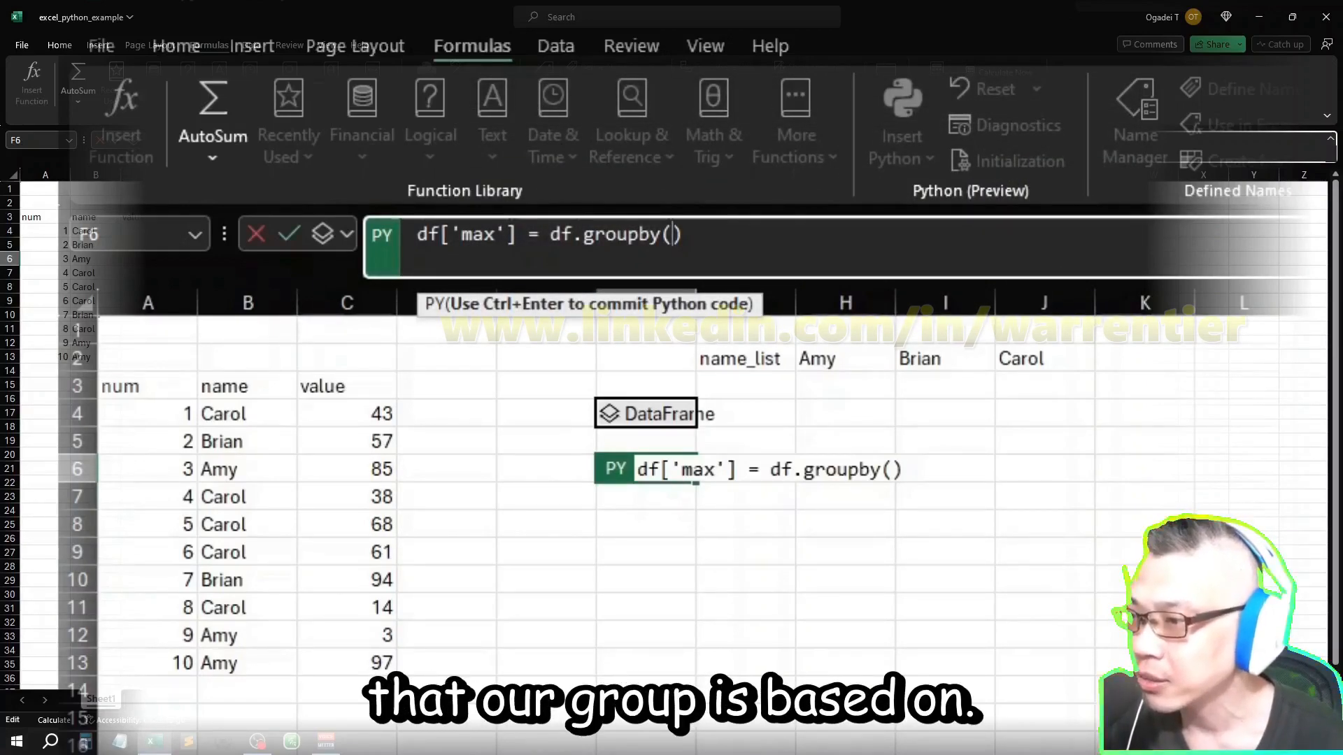
pyautogui.write("'")
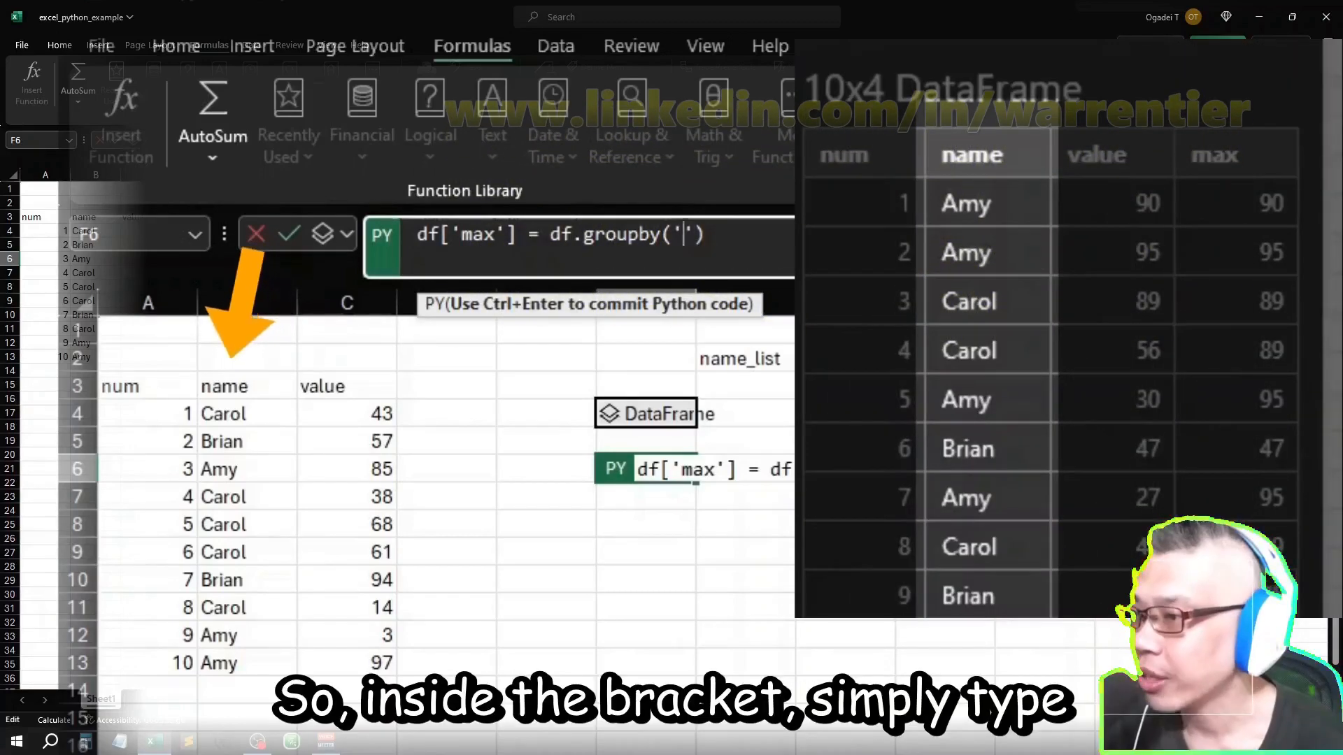
pyautogui.write('name')
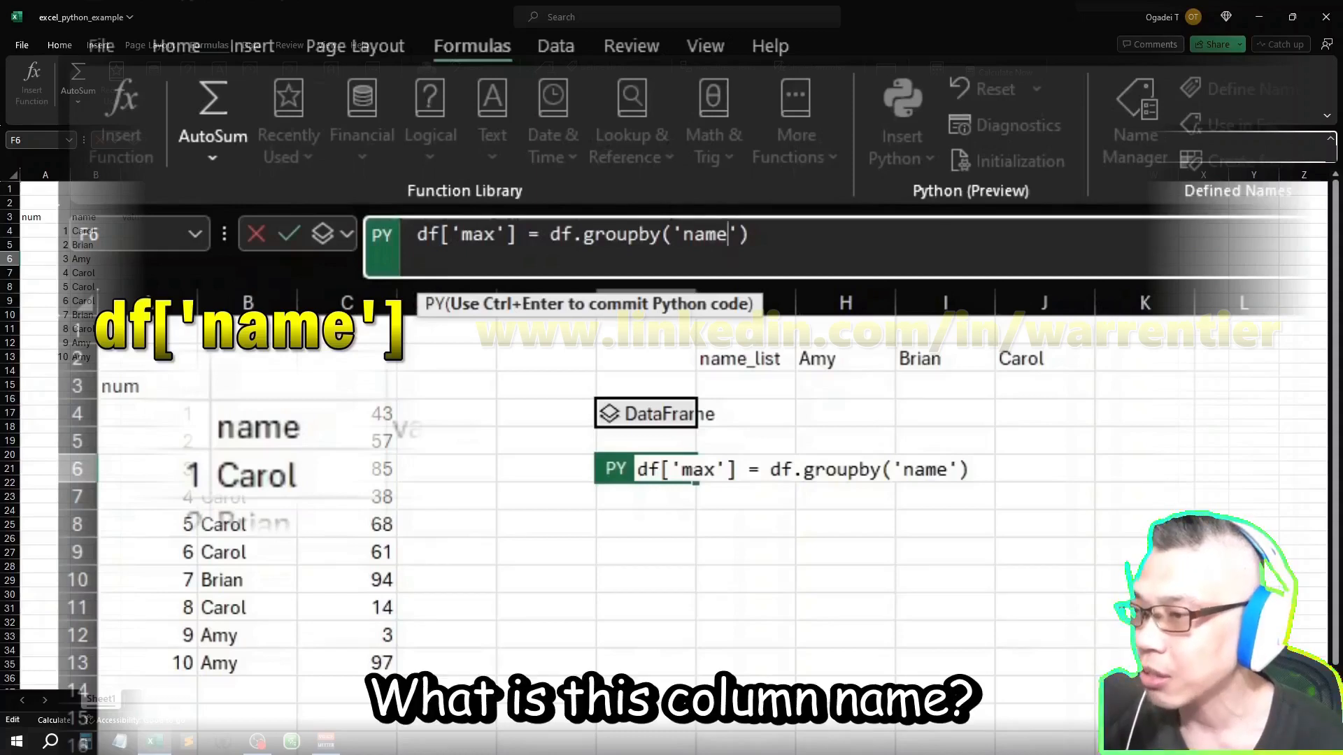
# Step: Try 'num' and 'value' as the groupby column, and restore 'name' as the argument
pyautogui.press('BackSpace')
pyautogui.press('BackSpace')
pyautogui.press('BackSpace')
pyautogui.press('BackSpace')
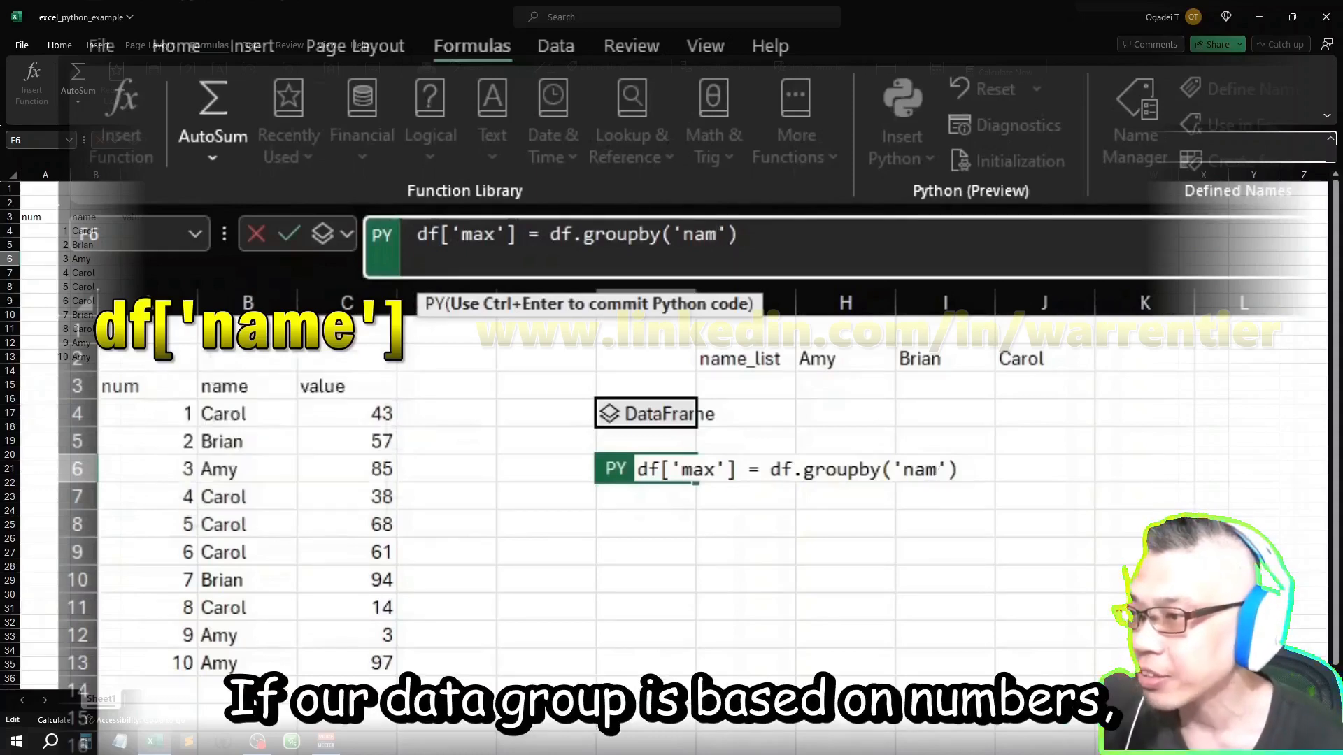
pyautogui.write('num')
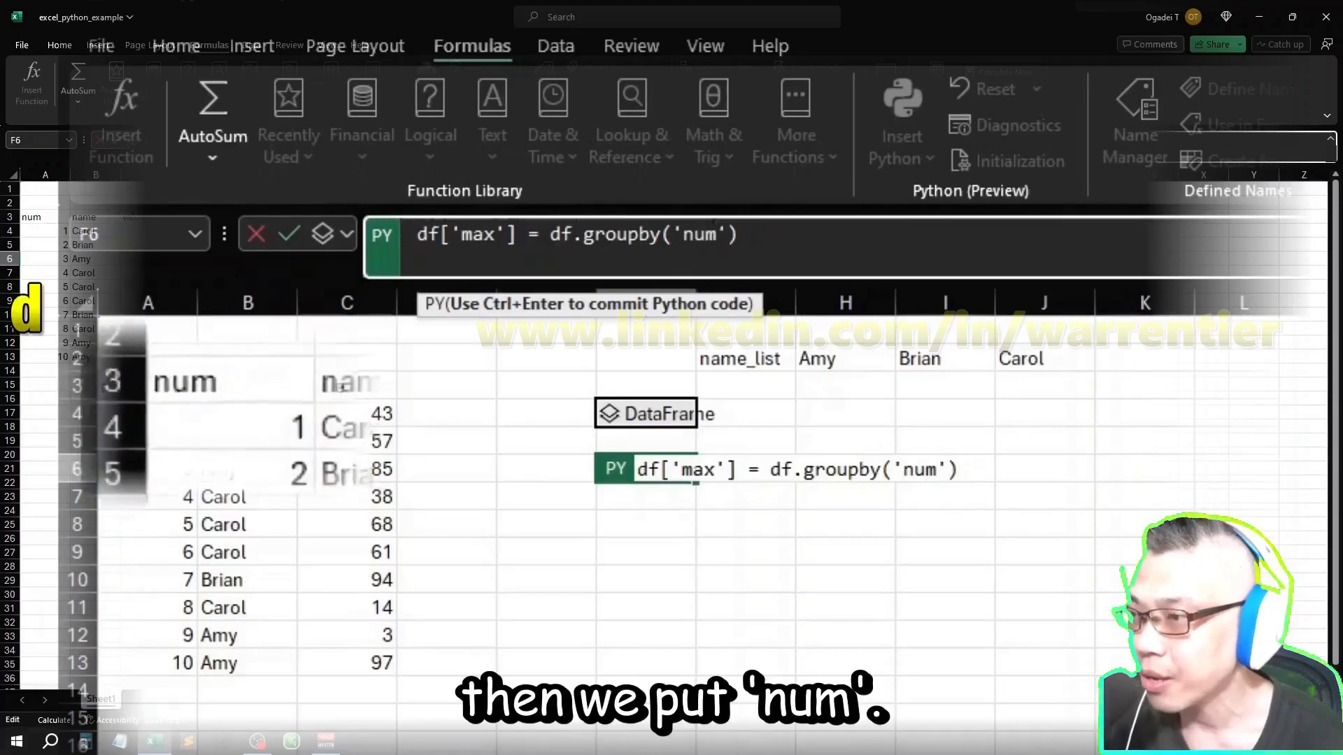
pyautogui.press('BackSpace')
pyautogui.press('BackSpace')
pyautogui.press('BackSpace')
pyautogui.write('value')
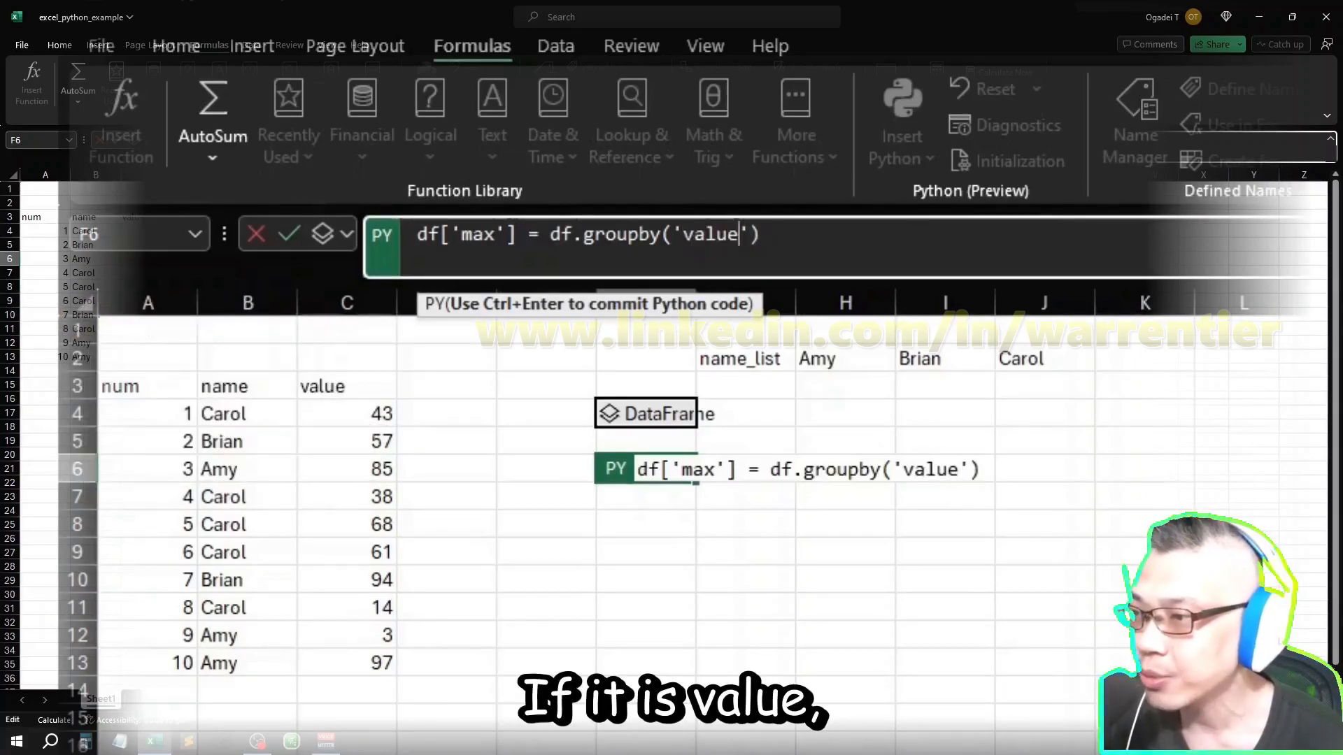
pyautogui.press('BackSpace')
pyautogui.press('BackSpace')
pyautogui.press('BackSpace')
pyautogui.press('BackSpace')
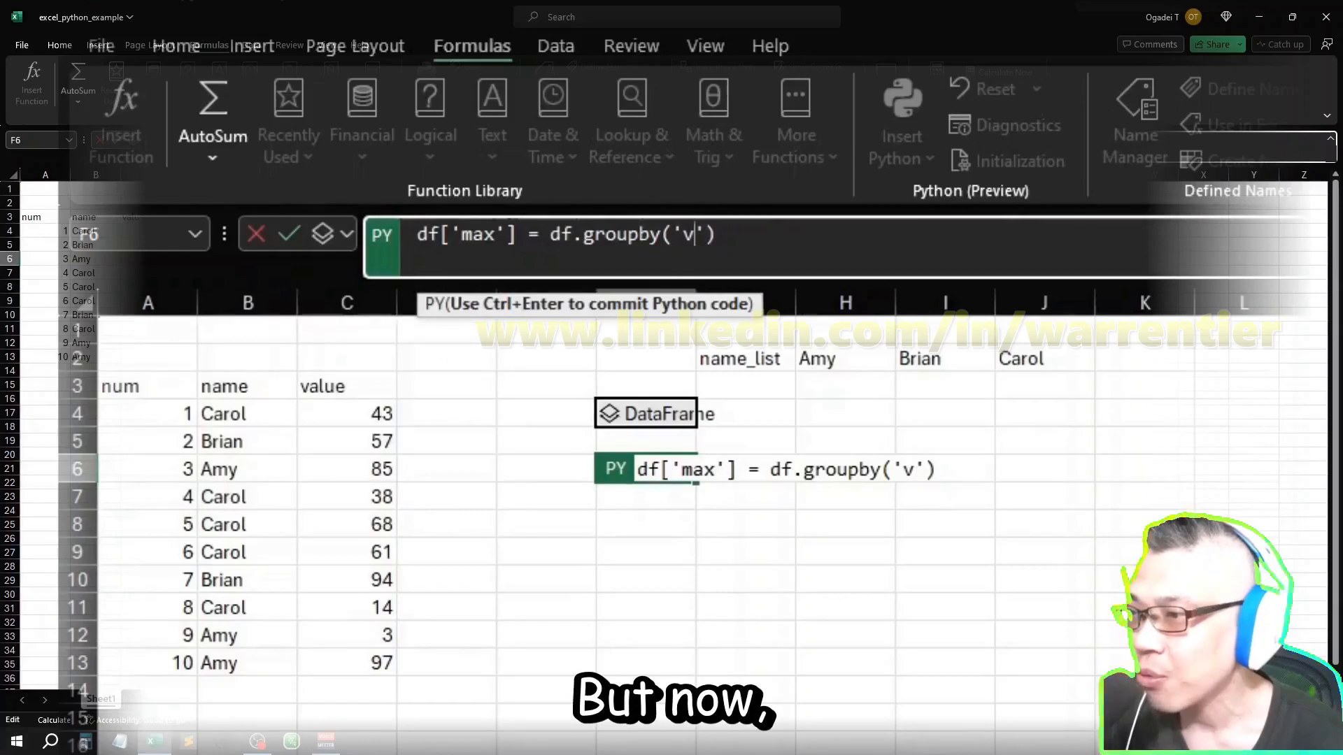
pyautogui.press('BackSpace')
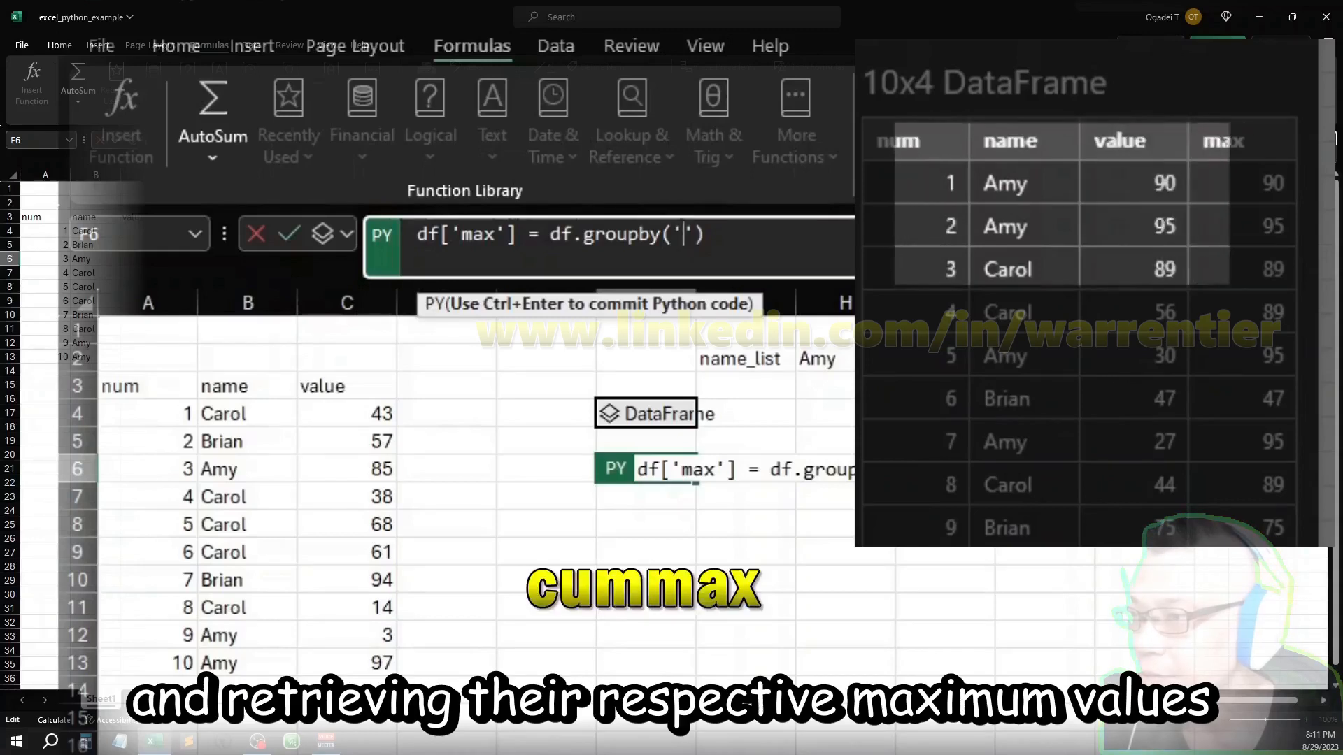
pyautogui.write('name')
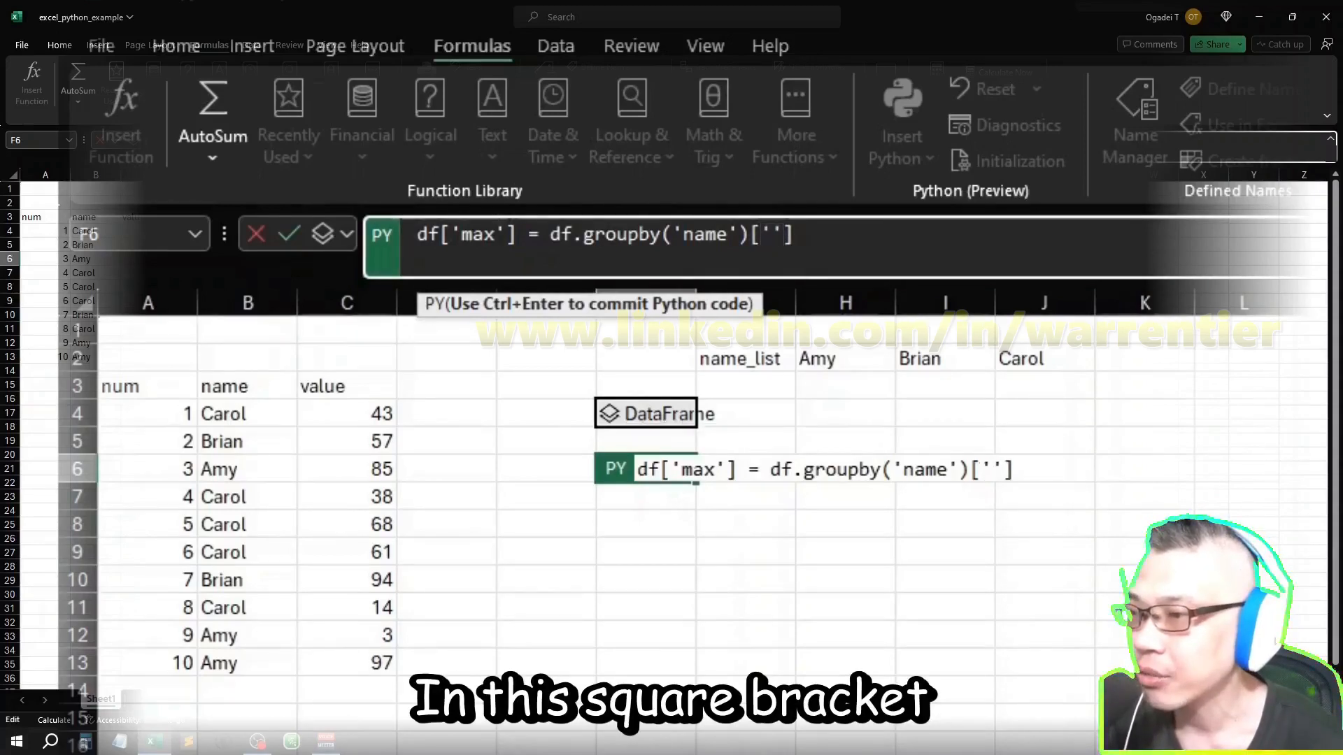
# Step: Append ['value'] after groupby('name') in the F6 formula and review the grouping and column parts
pyautogui.write('value')
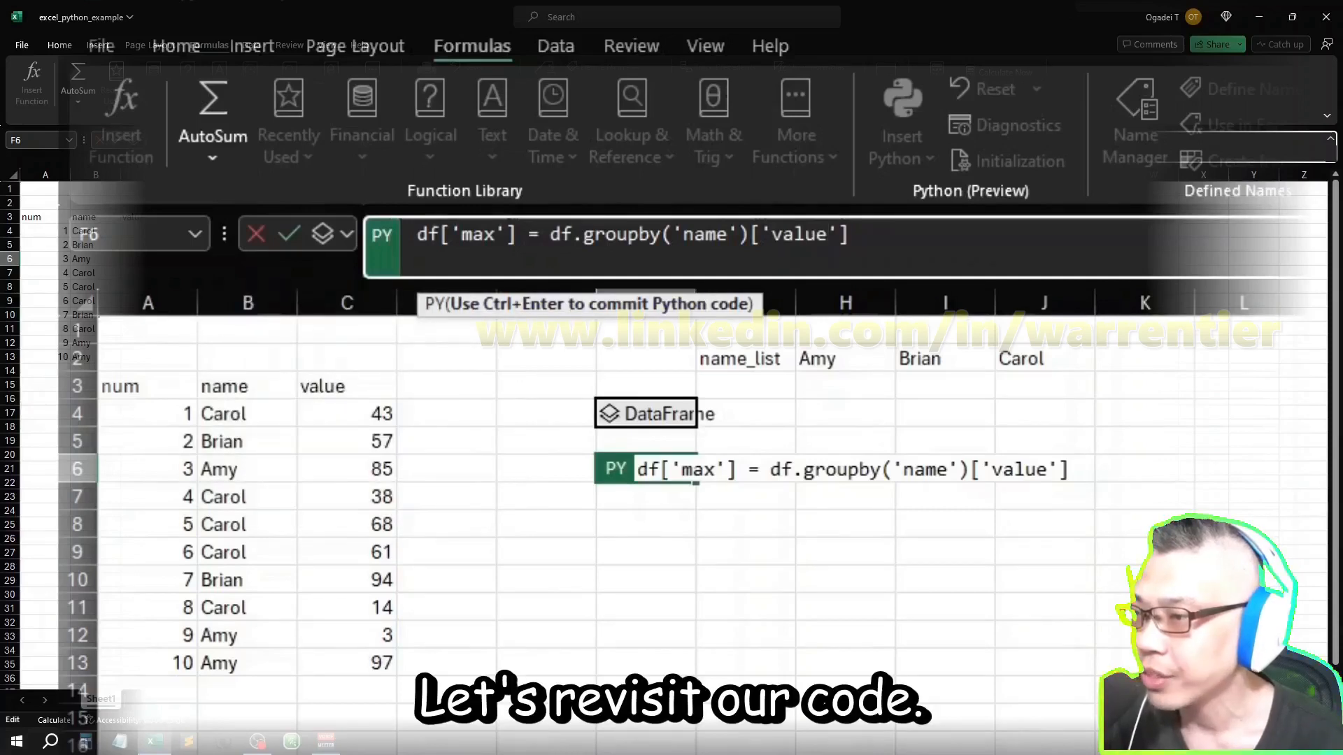
pyautogui.moveTo(539, 234); pyautogui.dragTo(694, 234)
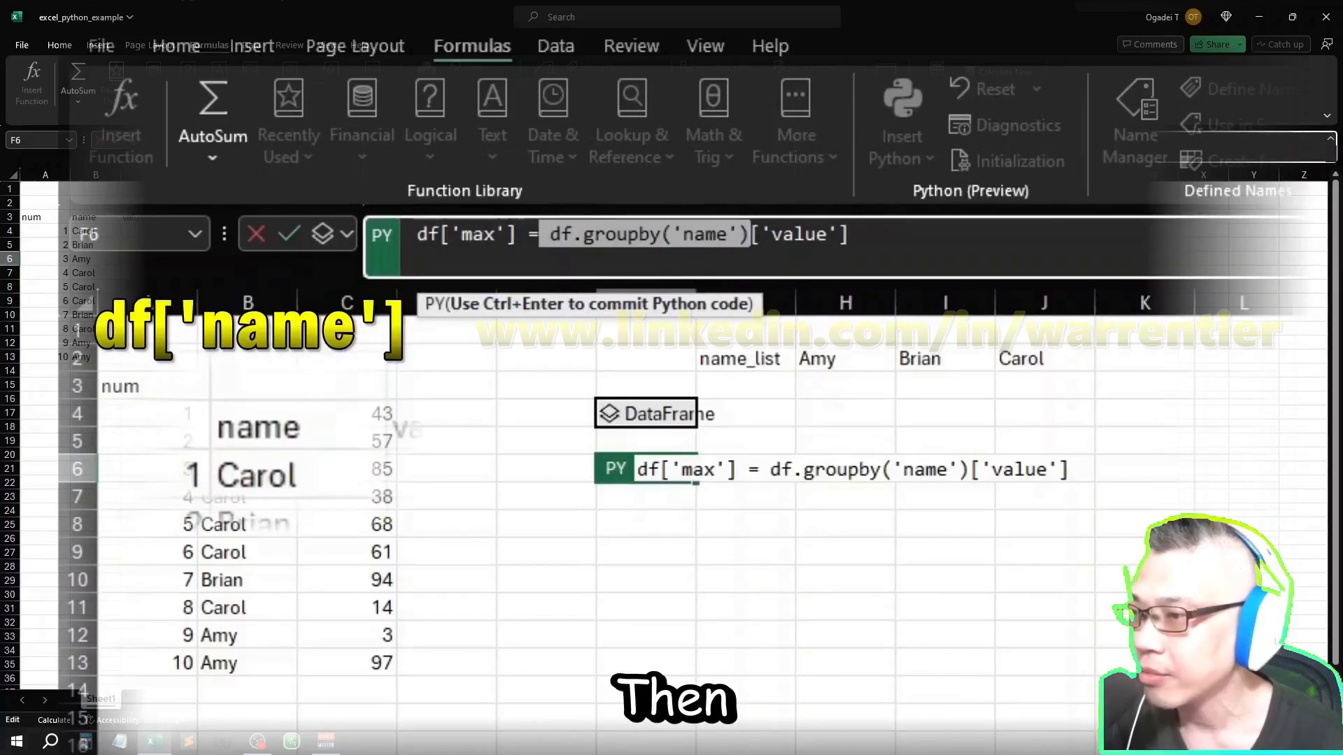
pyautogui.click(751, 234)
pyautogui.moveTo(751, 234); pyautogui.dragTo(853, 235)
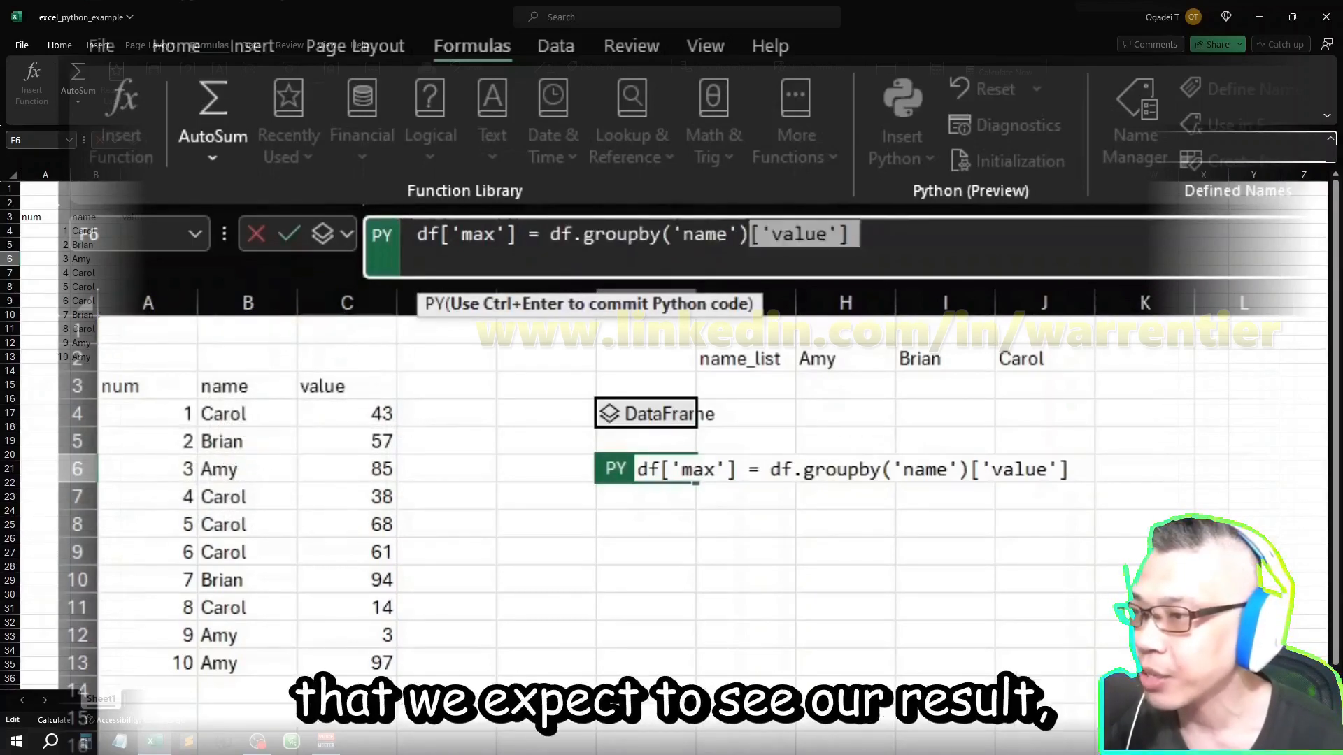
pyautogui.press('Right')
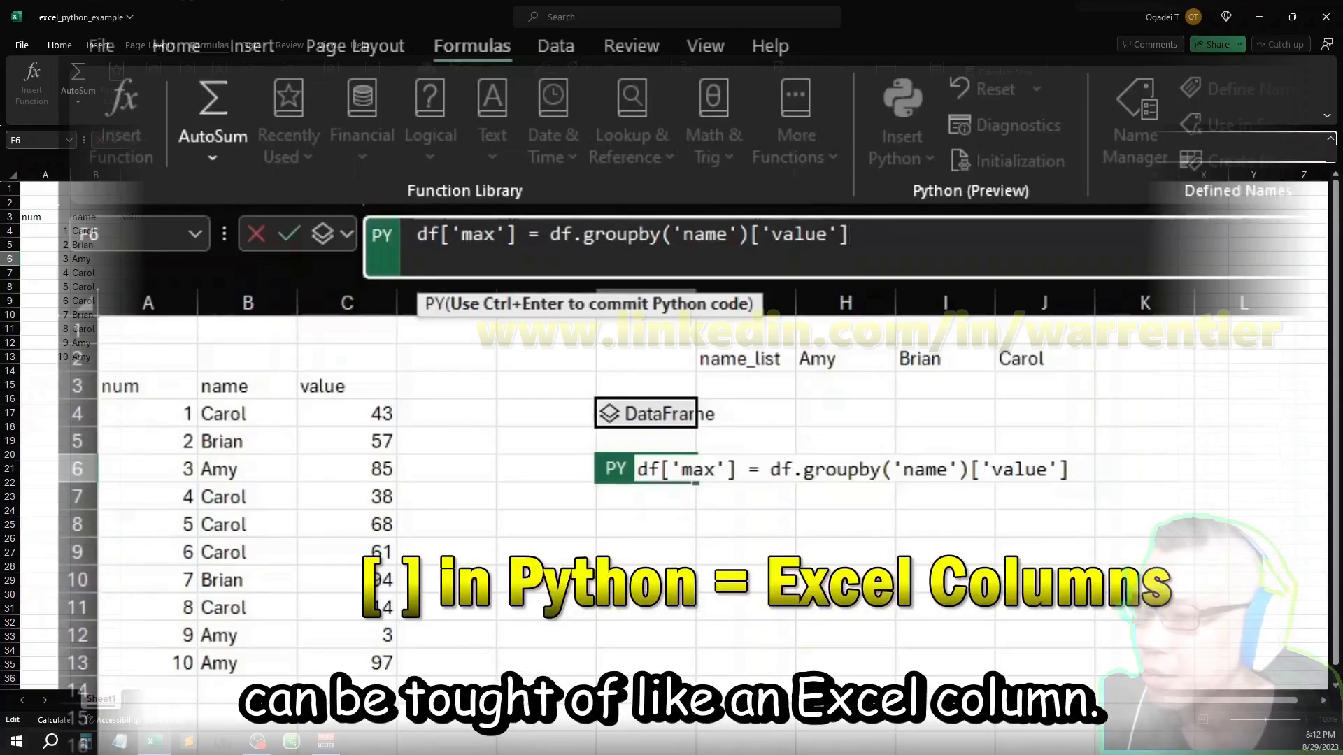
# Step: Append .cummax() to the F6 expression and commit the Python formula
pyautogui.write('.')
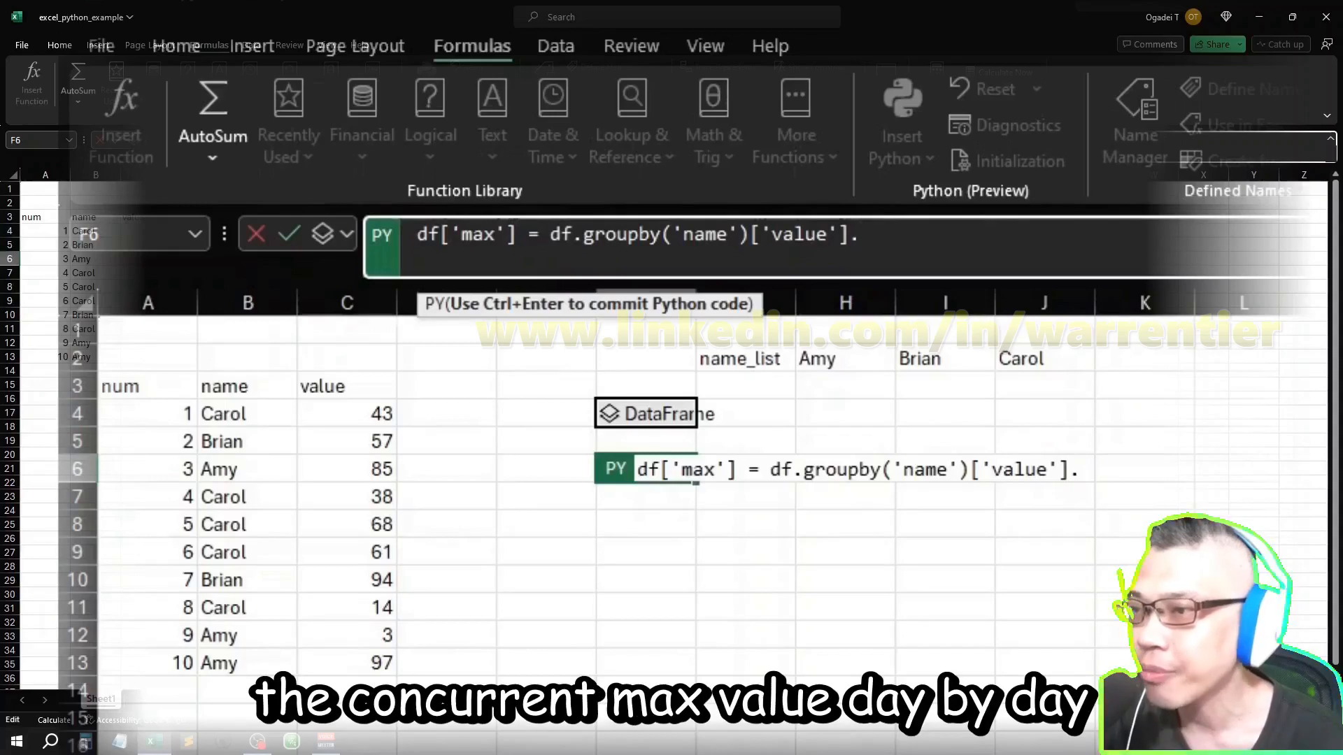
pyautogui.write('c')
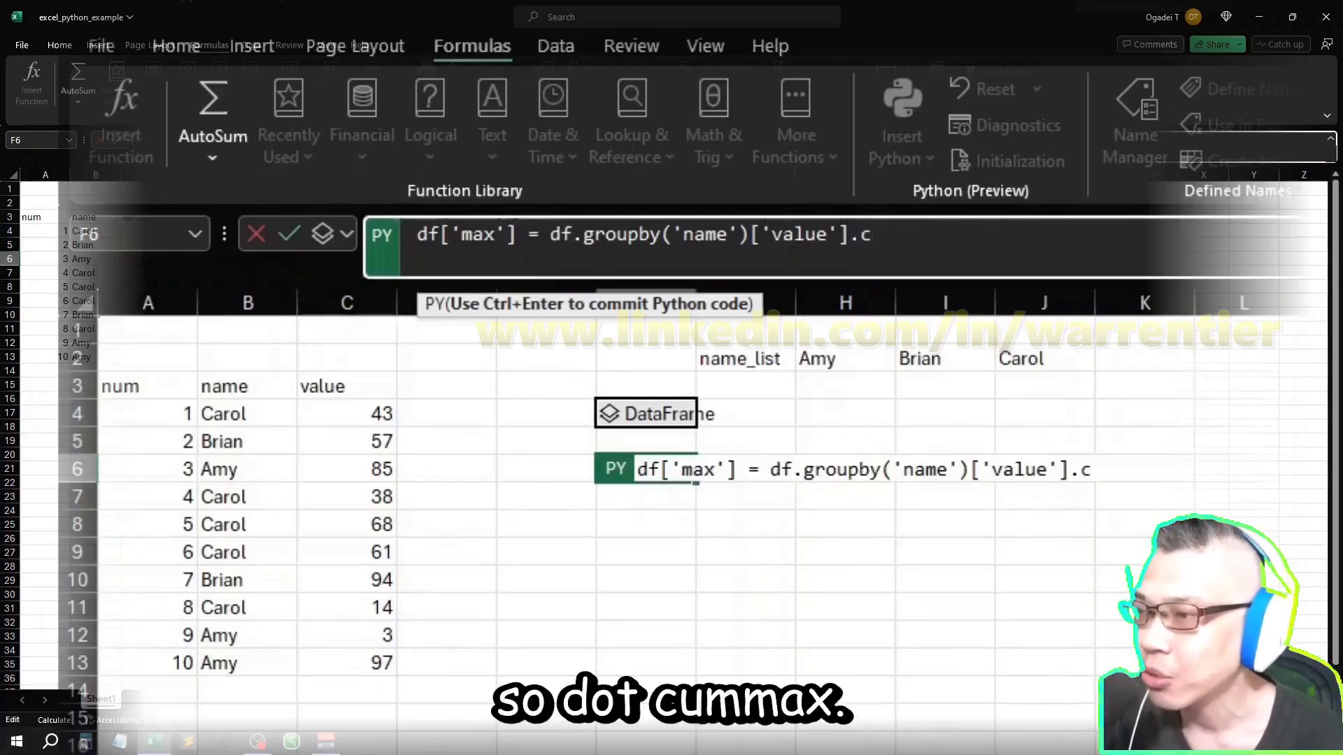
pyautogui.write('ummax()')
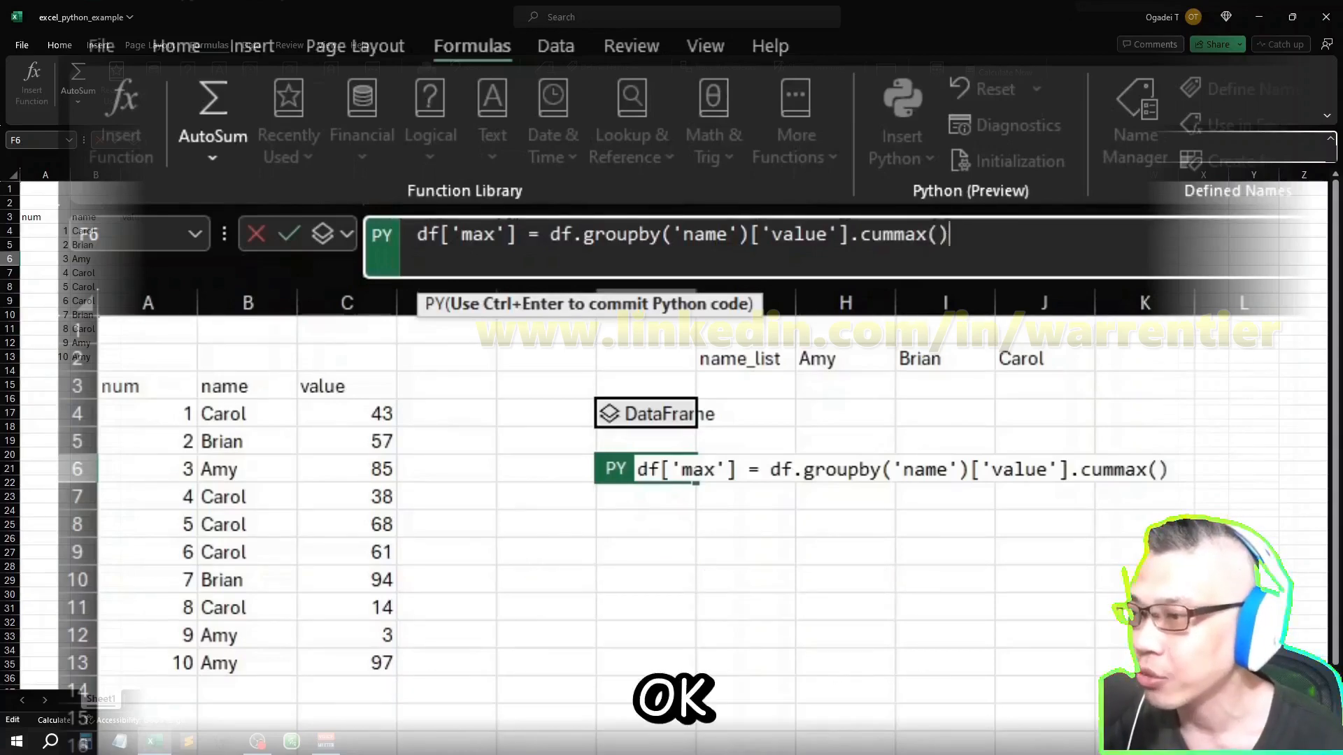
pyautogui.hotkey('ctrl', 'Return')
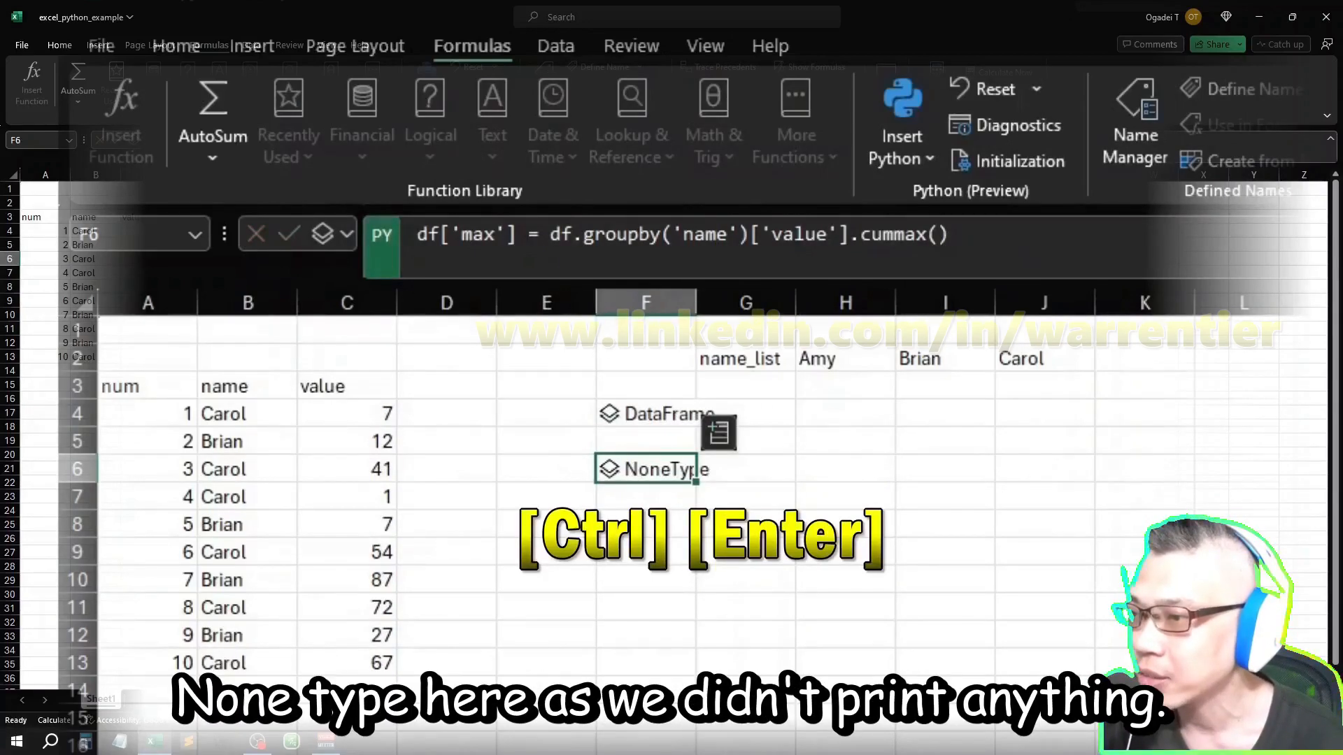
# Step: Check the Python formula behind the original DataFrame in F4
pyautogui.press('Down')
pyautogui.press('Down')
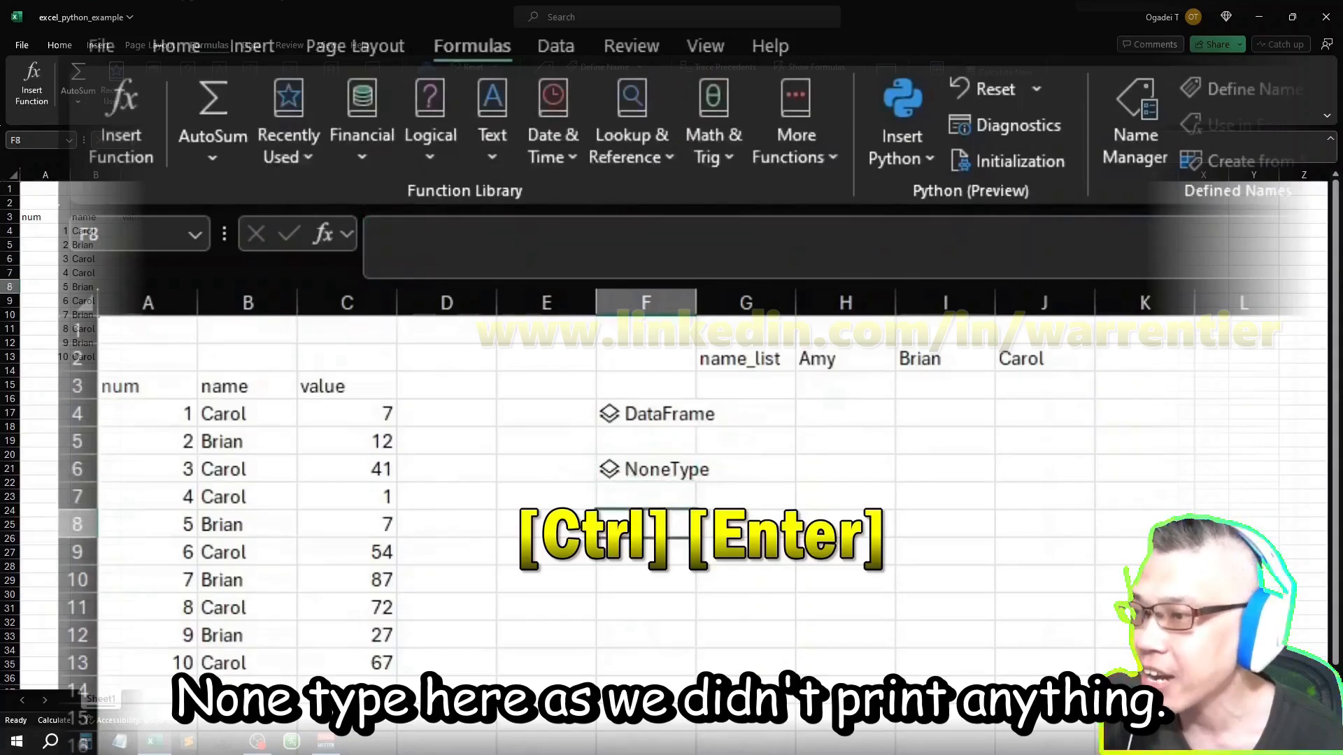
pyautogui.click(645, 414)
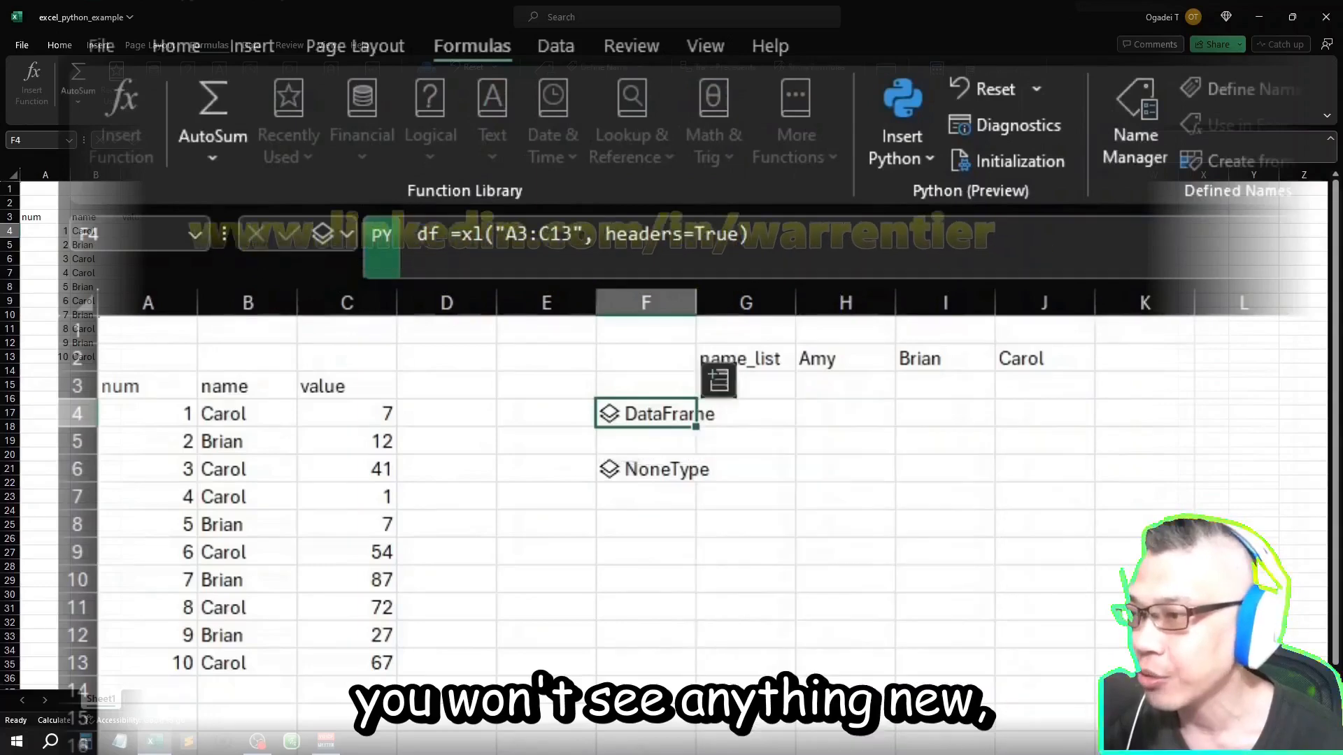
# Step: Add df as a second line to the F6 Python formula, commit it, and open the resulting DataFrame's preview card
pyautogui.press('Down')
pyautogui.press('Down')
pyautogui.press('Down')
pyautogui.press('Up')
pyautogui.press('F2')
pyautogui.press('Return')
pyautogui.write('df')
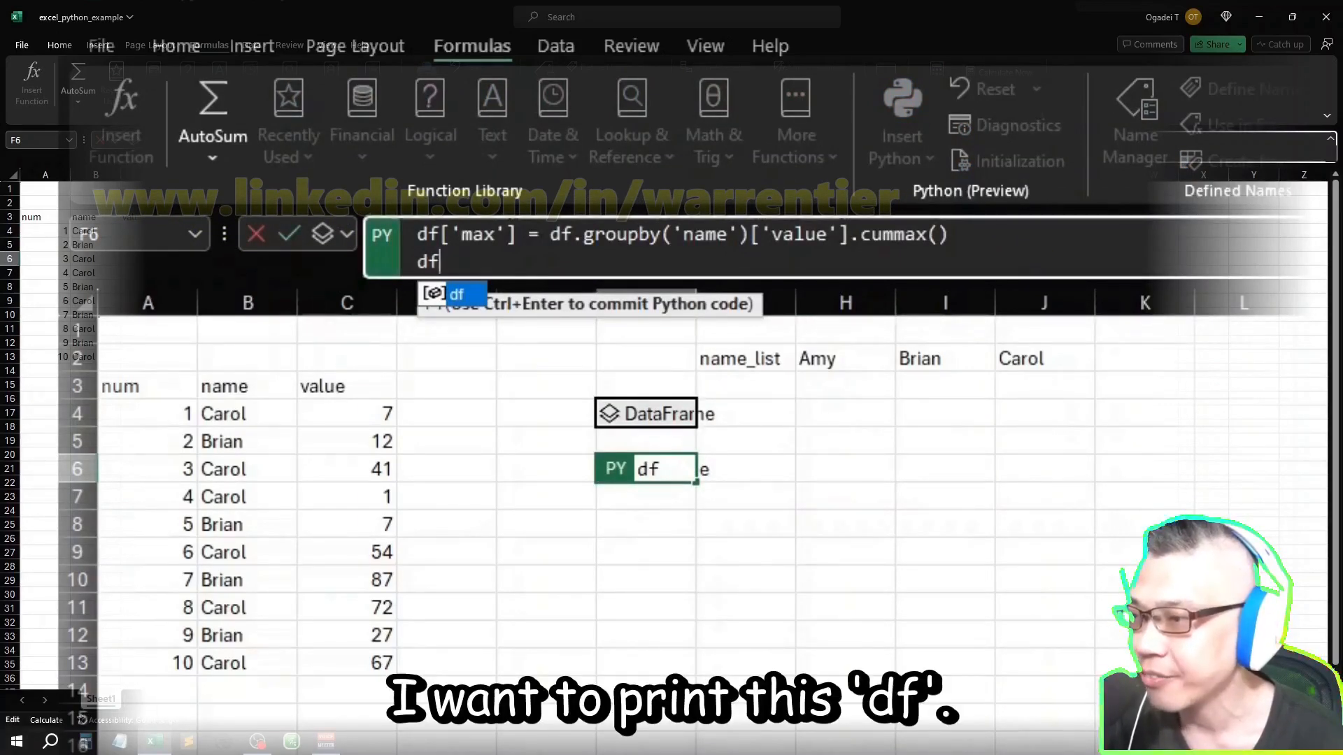
pyautogui.hotkey('shift', 'Return')
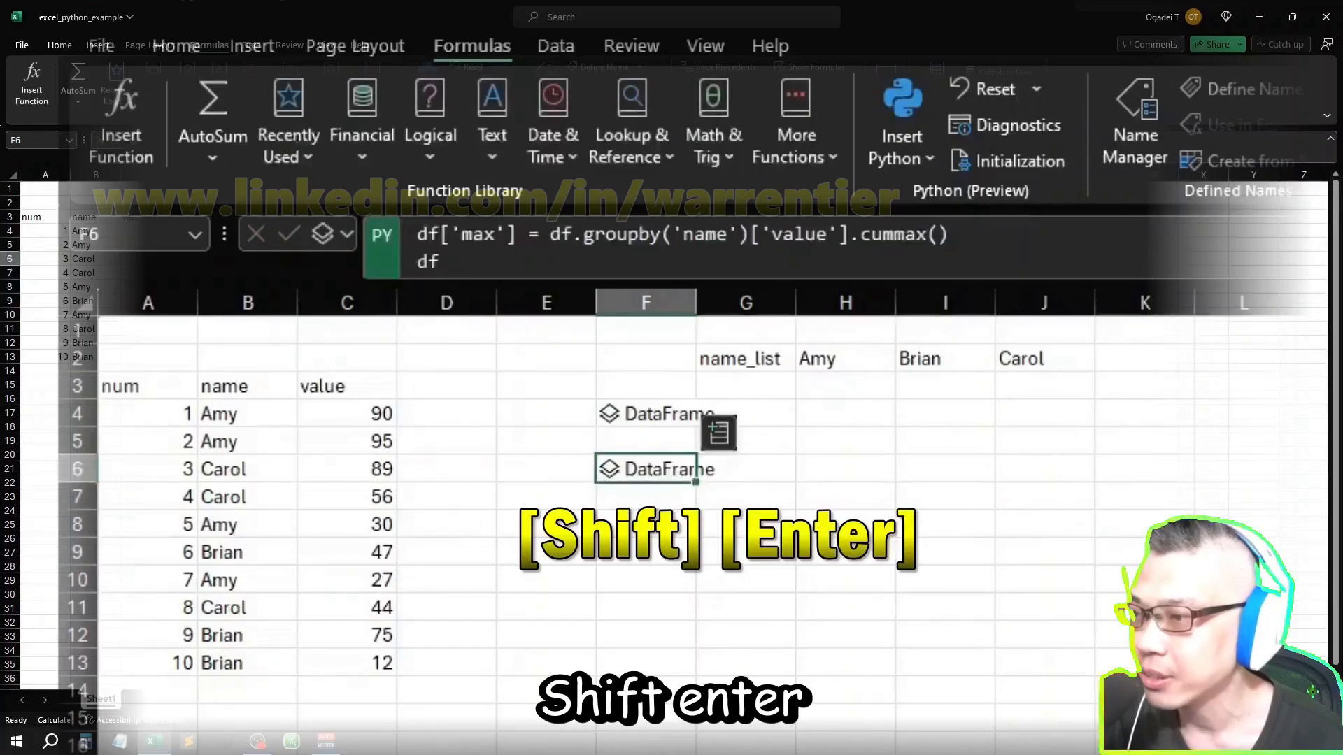
pyautogui.hotkey('ctrl', 'shift', 'F5')
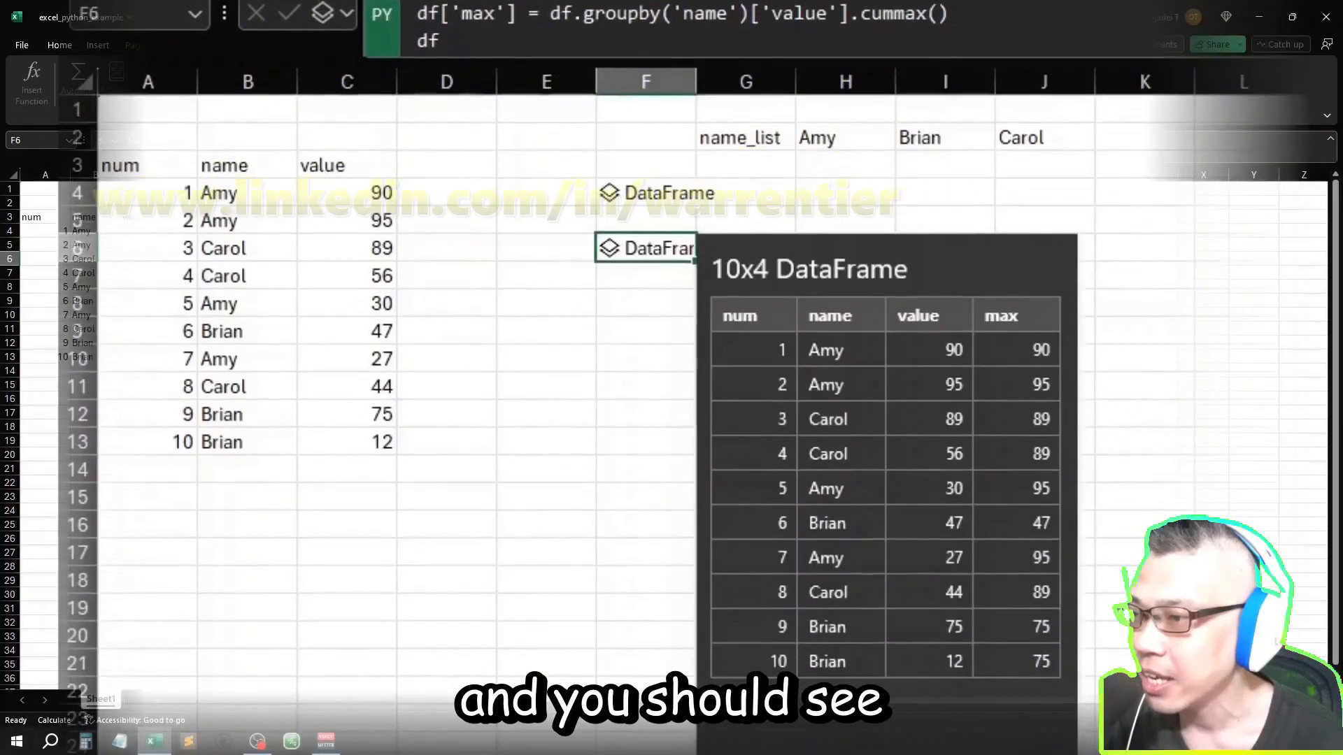